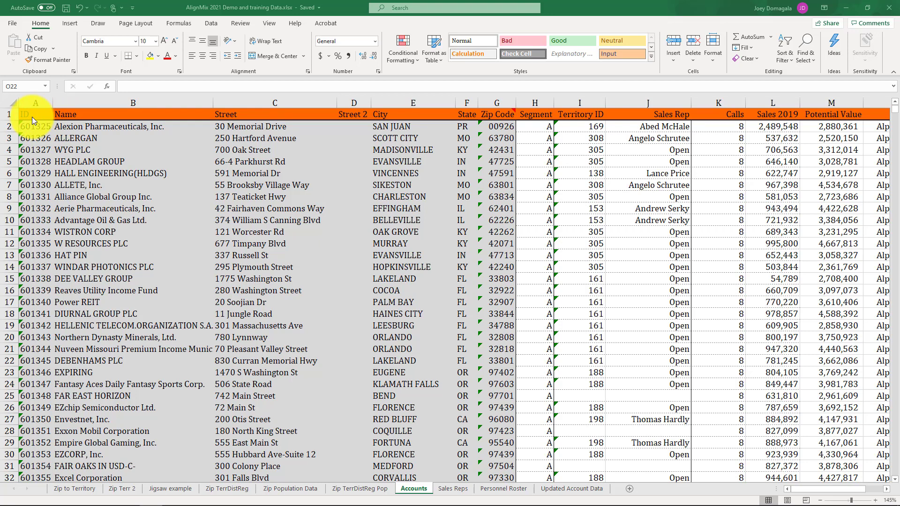
Examine the ID, Name, Street, City, State and Zip Code columns of the Accounts worksheet
{"action": "left_click", "coordinate": [37, 104]}
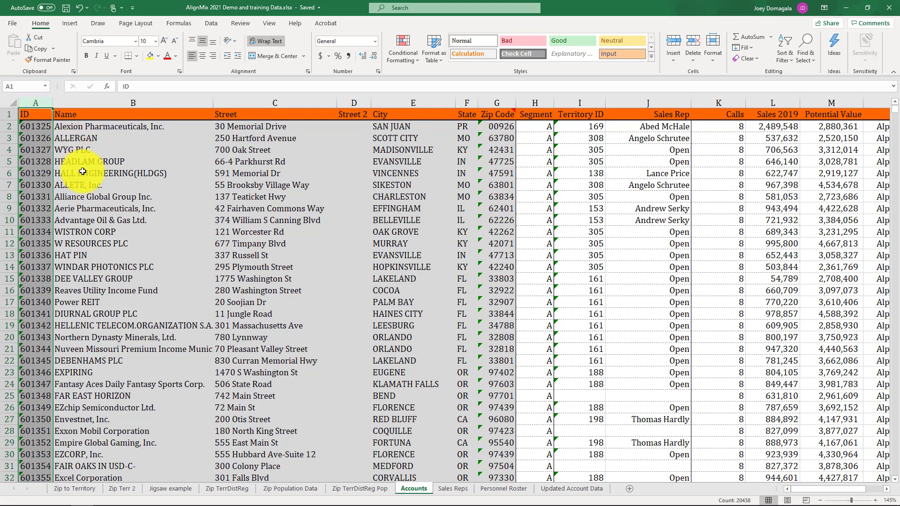
{"action": "left_click", "coordinate": [102, 192]}
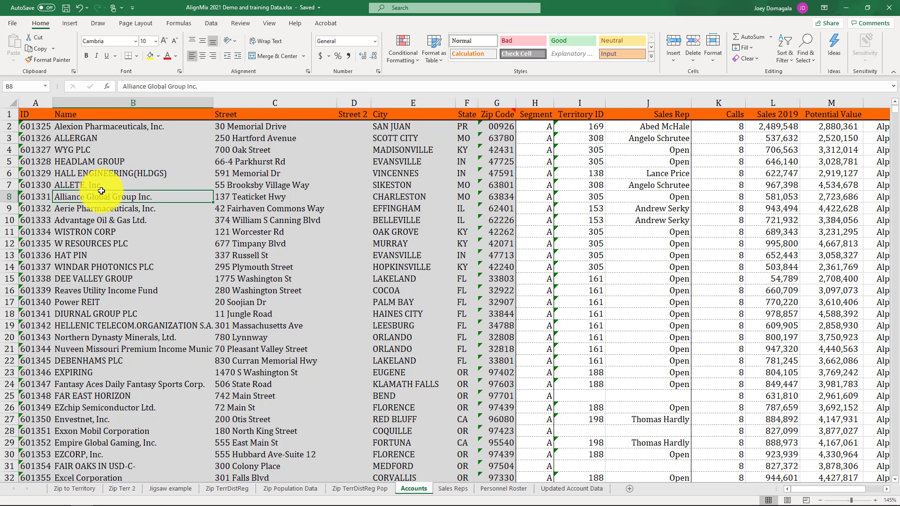
{"action": "left_click", "coordinate": [35, 105]}
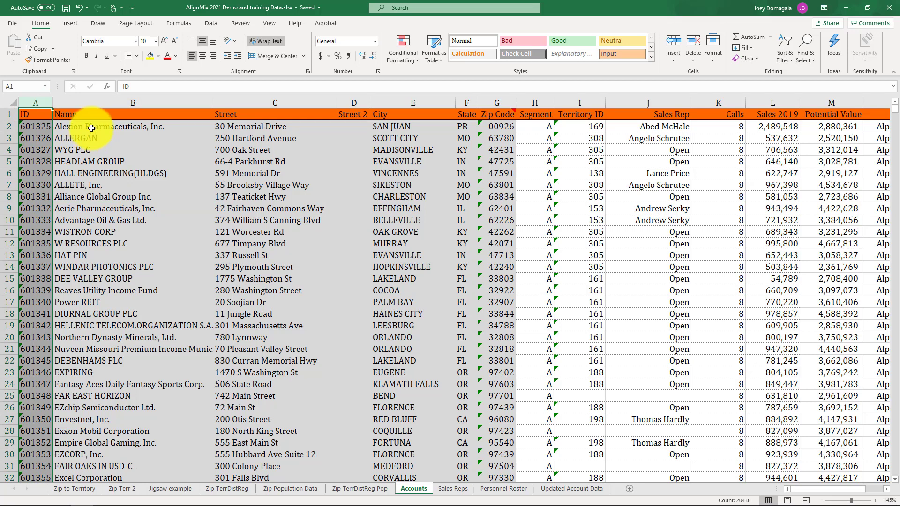
{"action": "left_click", "coordinate": [92, 107]}
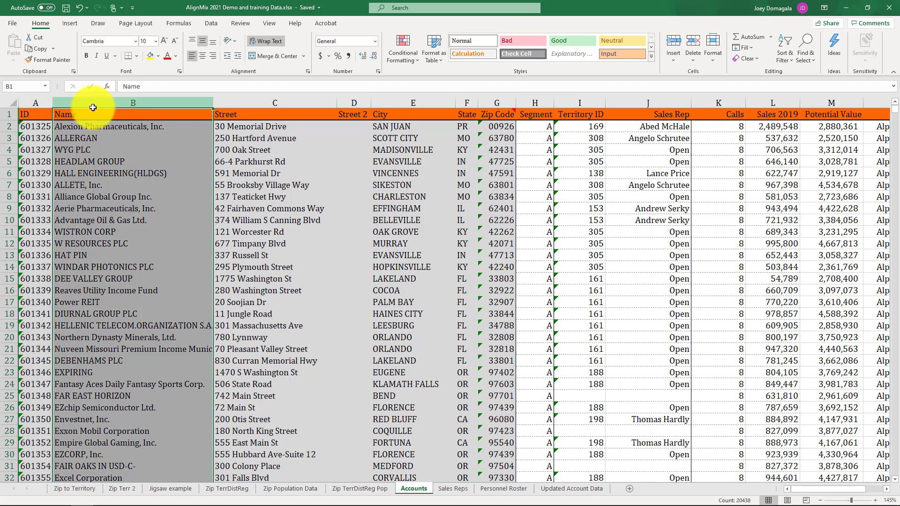
{"action": "left_click", "coordinate": [96, 162]}
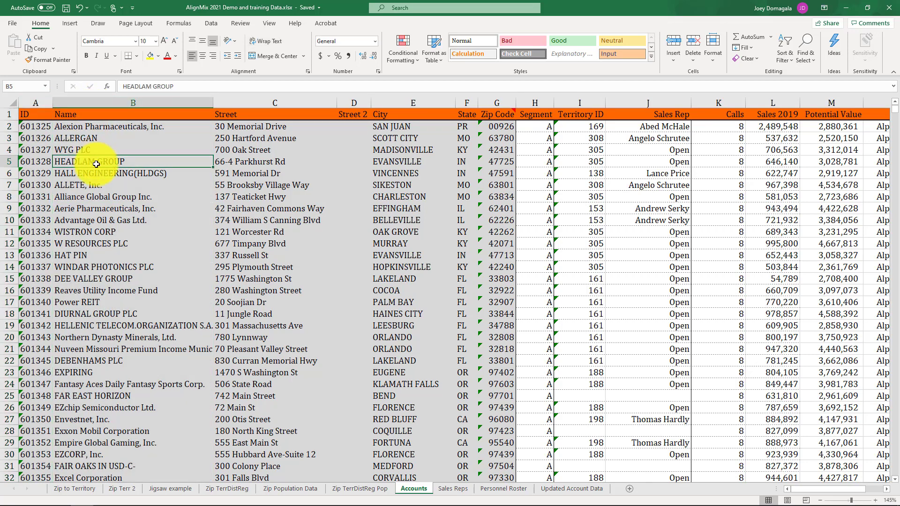
{"action": "left_click", "coordinate": [96, 102]}
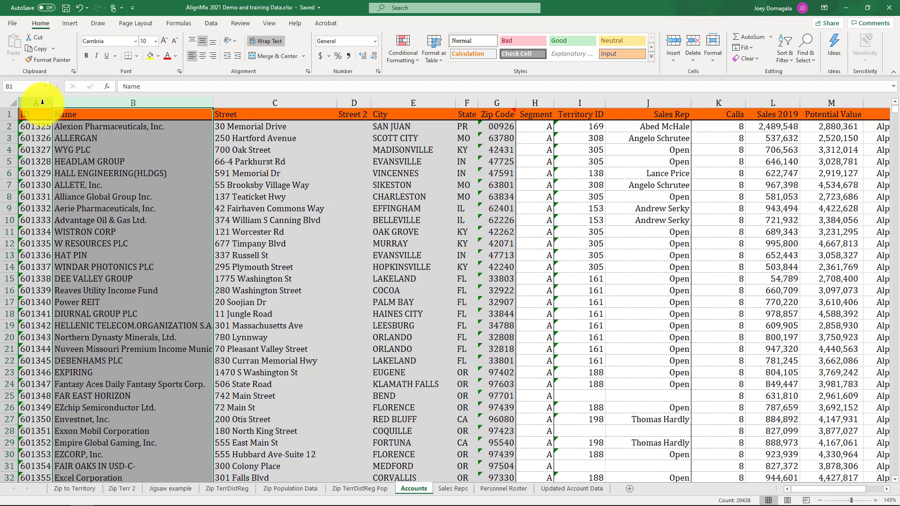
{"action": "left_click", "coordinate": [260, 100]}
{"action": "left_click", "coordinate": [412, 103]}
{"action": "left_click", "coordinate": [463, 106]}
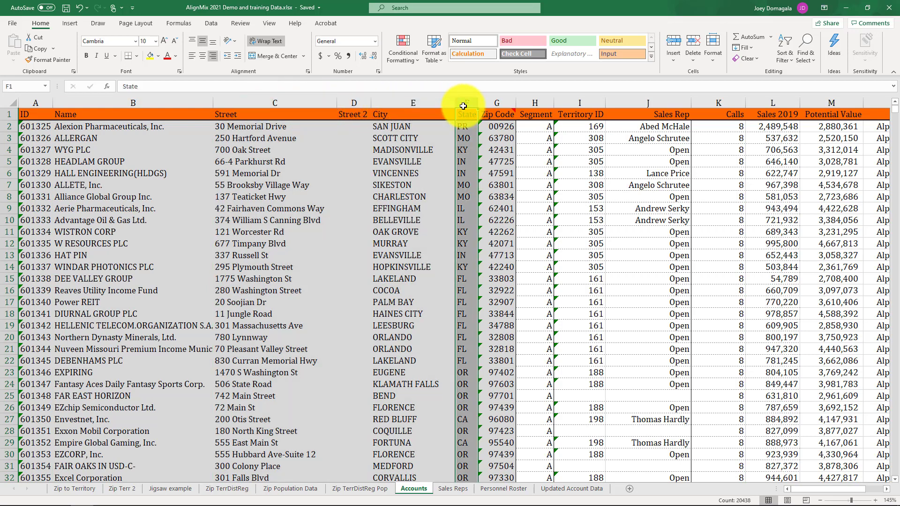
{"action": "left_click", "coordinate": [507, 103]}
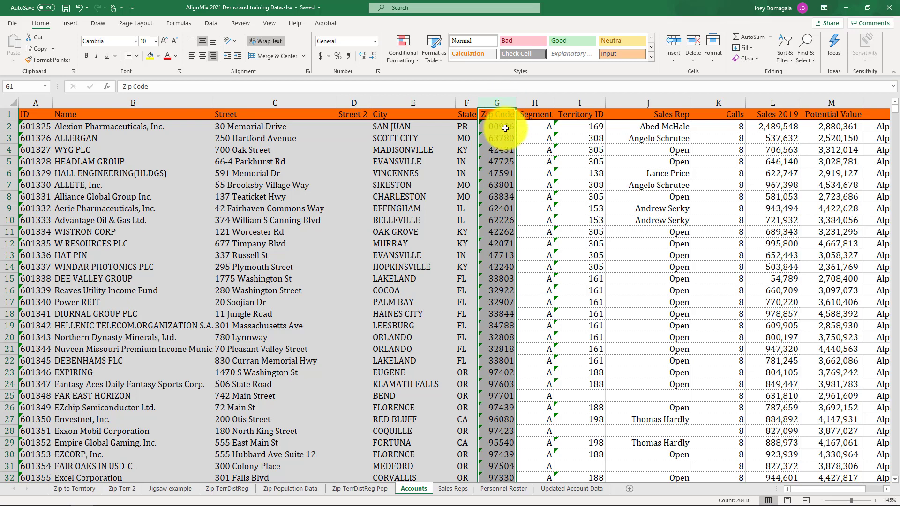
Examine the Accounts worksheet's remaining columns, from Segment, Territory ID and Sales Rep through Potential Value and Products Purchased
{"action": "left_click", "coordinate": [535, 103]}
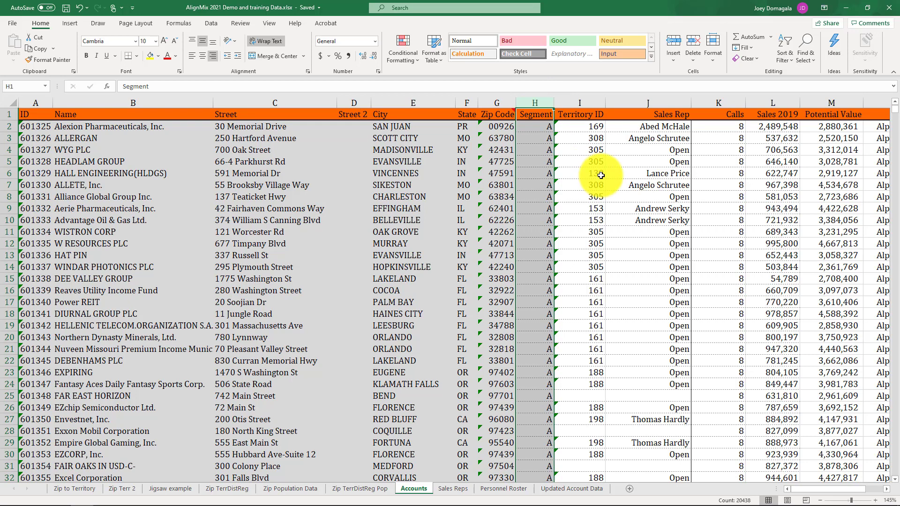
{"action": "left_click", "coordinate": [587, 103]}
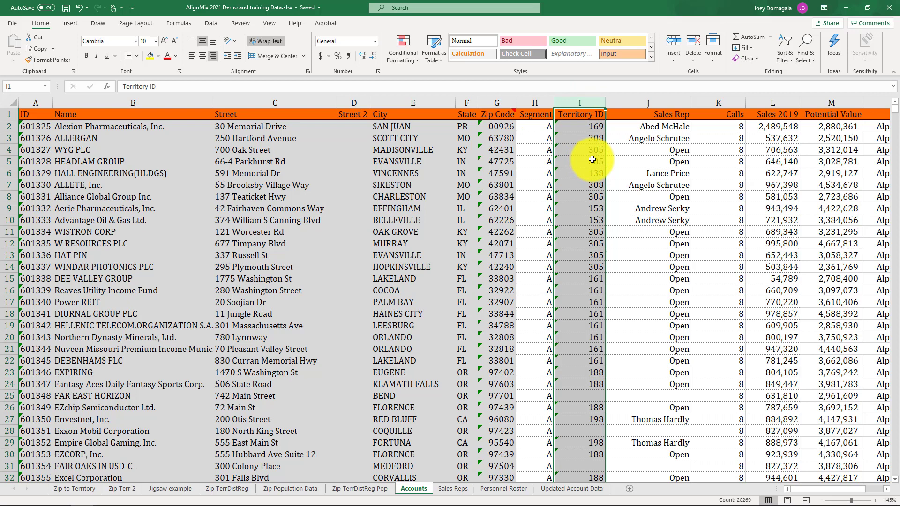
{"action": "left_click", "coordinate": [657, 102]}
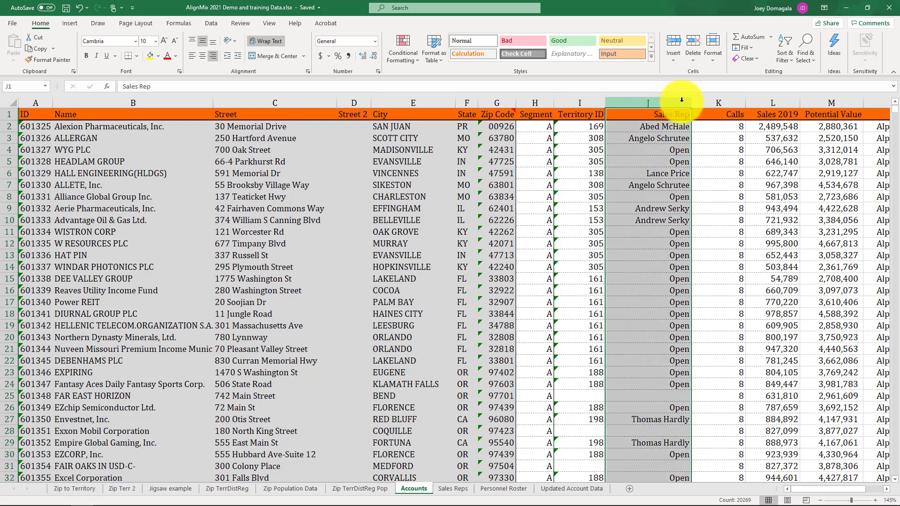
{"action": "left_click", "coordinate": [712, 100]}
{"action": "left_click", "coordinate": [767, 103]}
{"action": "left_click", "coordinate": [828, 103]}
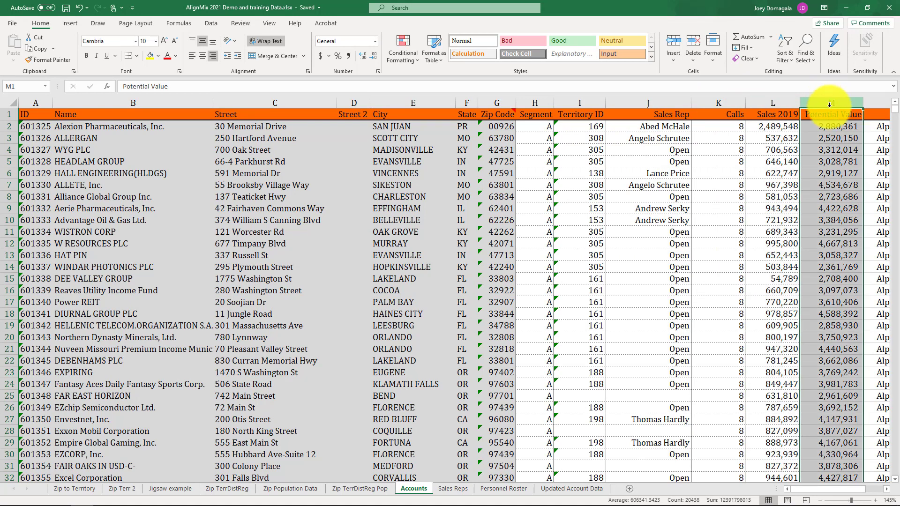
{"action": "left_click", "coordinate": [886, 490]}
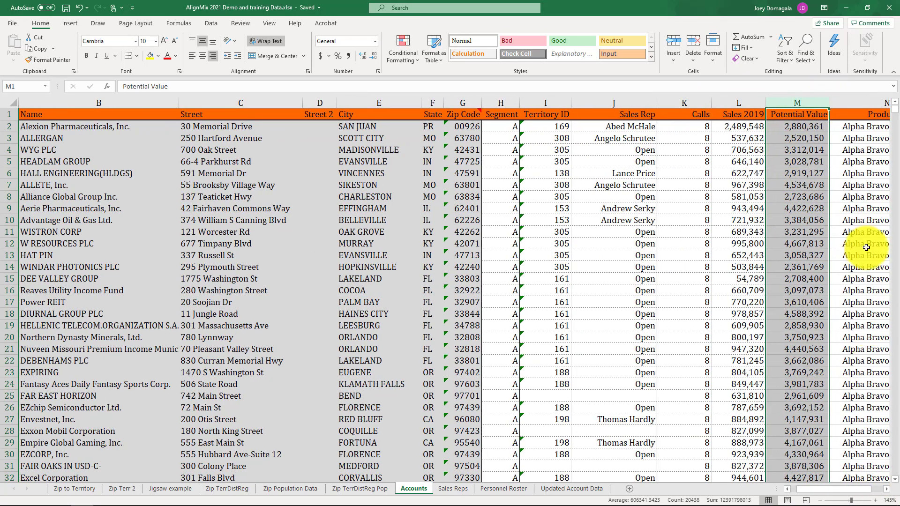
{"action": "left_click", "coordinate": [867, 102]}
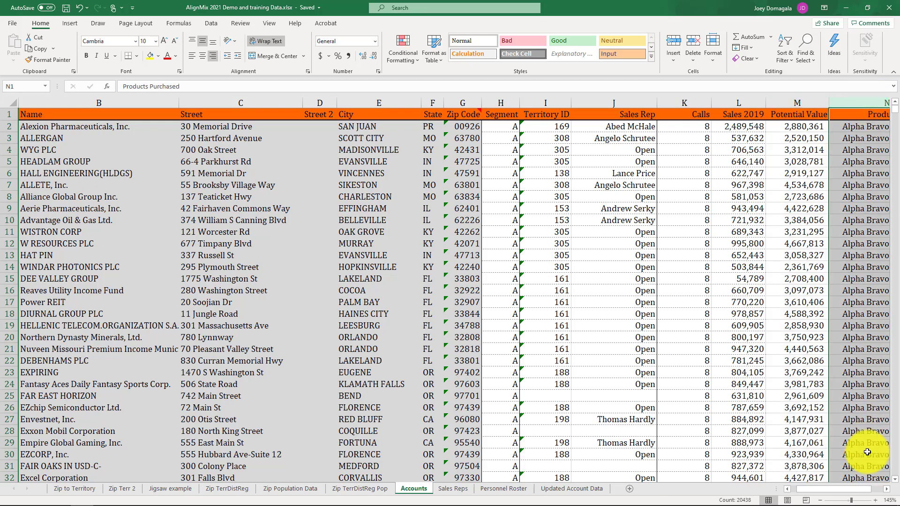
{"action": "left_click", "coordinate": [886, 489]}
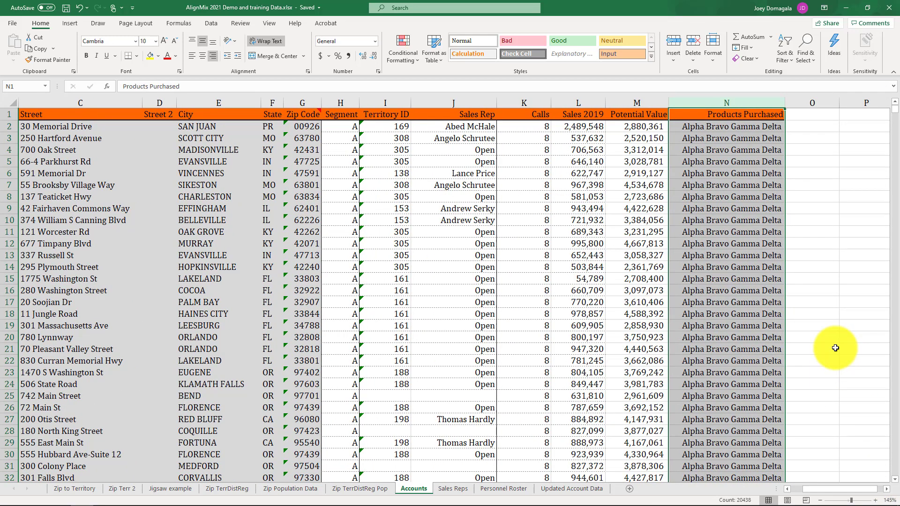
Switch to AlignMix and open AlignMix 2021 Demo and training Data.xlsx as the data file to import
{"action": "left_click", "coordinate": [851, 10]}
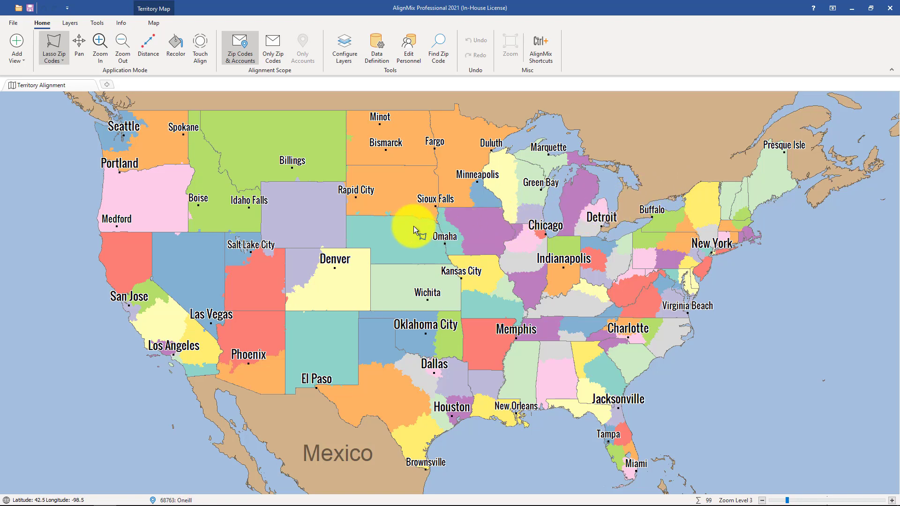
{"action": "scroll", "coordinate": [413, 226], "scroll_direction": "up", "scroll_amount": 1}
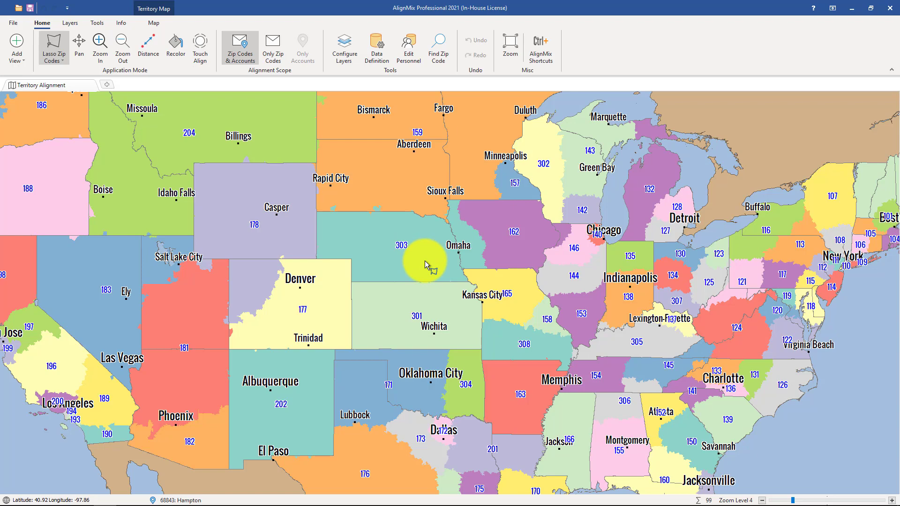
{"action": "scroll", "coordinate": [425, 260], "scroll_direction": "down", "scroll_amount": 1}
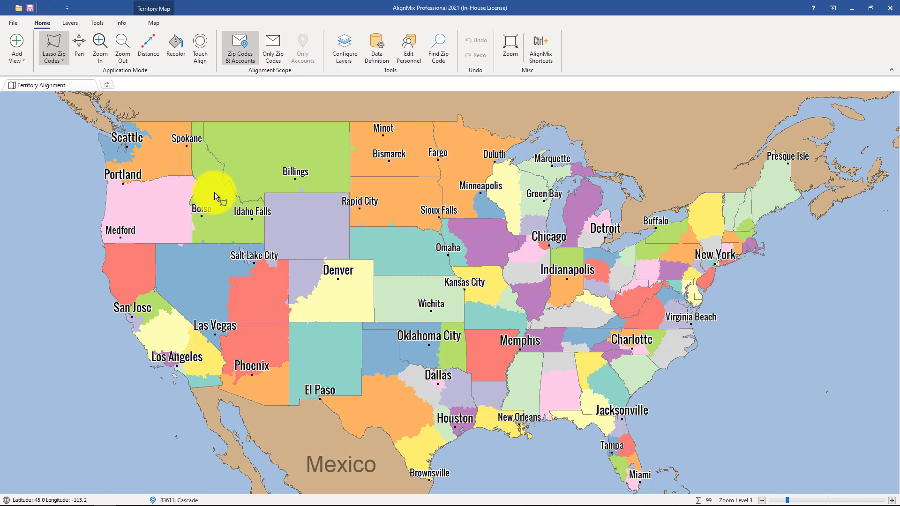
{"action": "left_click", "coordinate": [13, 22]}
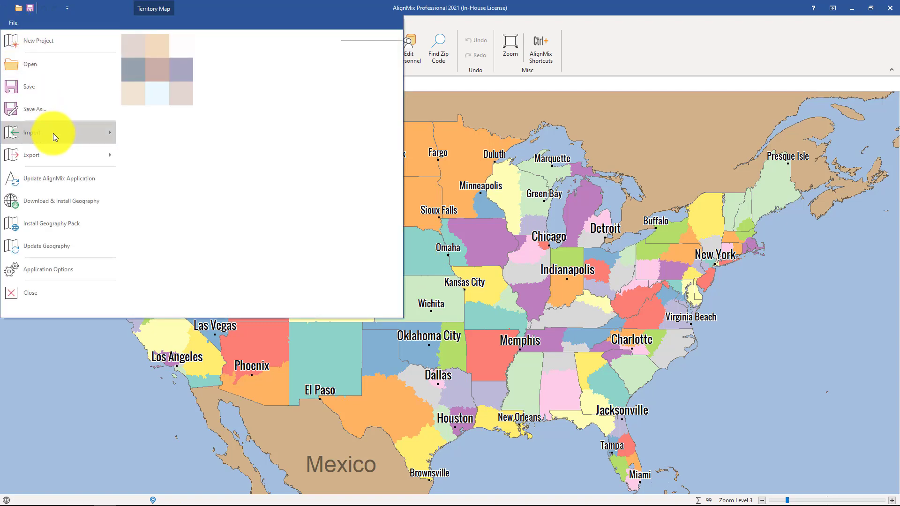
{"action": "mouse_move", "coordinate": [52, 133]}
{"action": "left_click", "coordinate": [176, 50]}
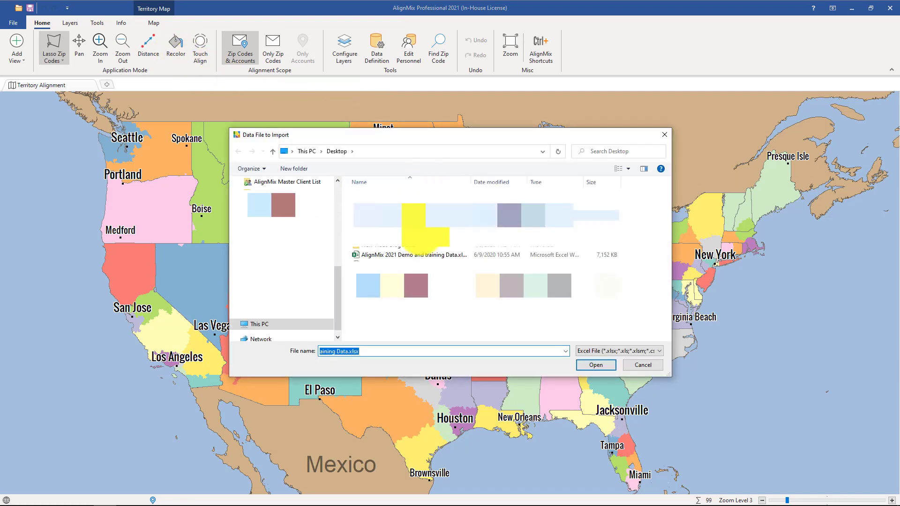
{"action": "left_click", "coordinate": [413, 255]}
{"action": "left_click", "coordinate": [595, 365]}
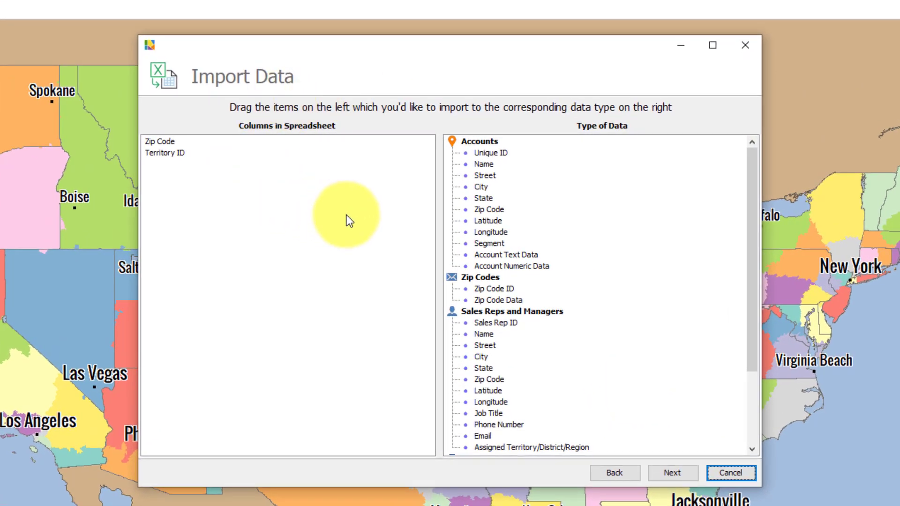
Choose the Accounts worksheet as the import source, with row 1 as the header, and proceed to column mapping
{"action": "left_click", "coordinate": [607, 472]}
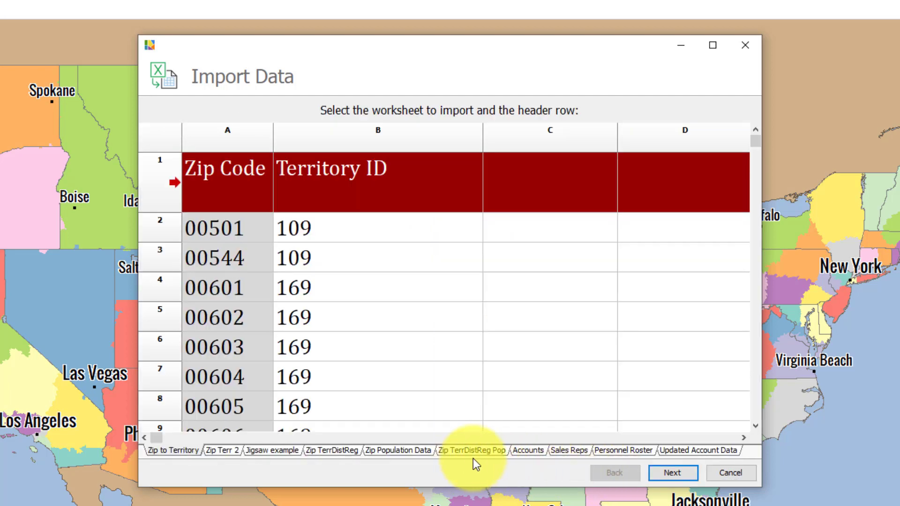
{"action": "left_click", "coordinate": [532, 451]}
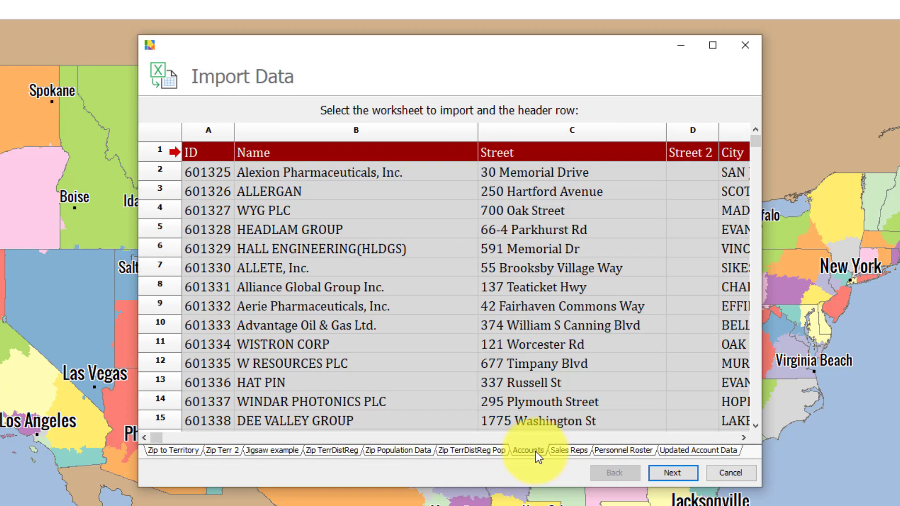
{"action": "left_click", "coordinate": [690, 479]}
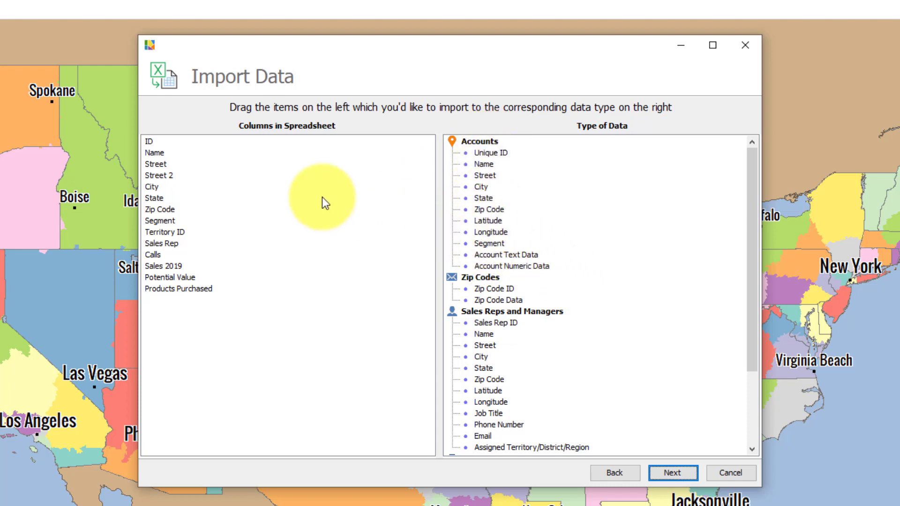
Map ID to the accounts' Unique ID, and Name, Street, Street 2, City, State and Zip Code to the matching account fields
{"action": "left_click_drag", "start_coordinate": [157, 147], "coordinate": [152, 145]}
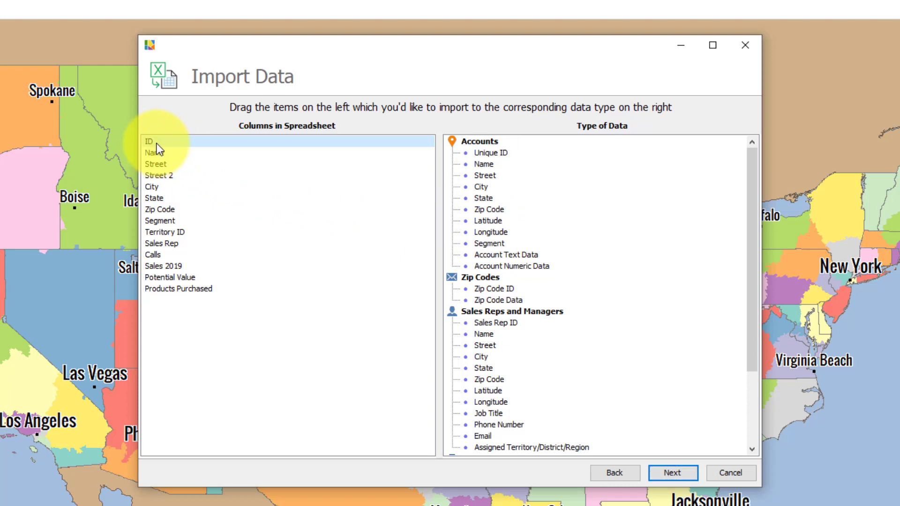
{"action": "left_click_drag", "start_coordinate": [157, 143], "coordinate": [497, 154]}
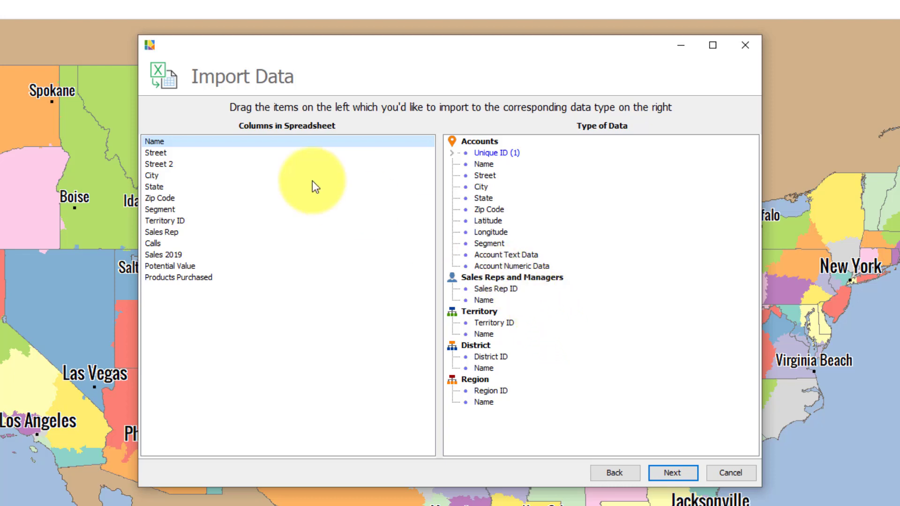
{"action": "left_click_drag", "start_coordinate": [155, 141], "coordinate": [483, 164]}
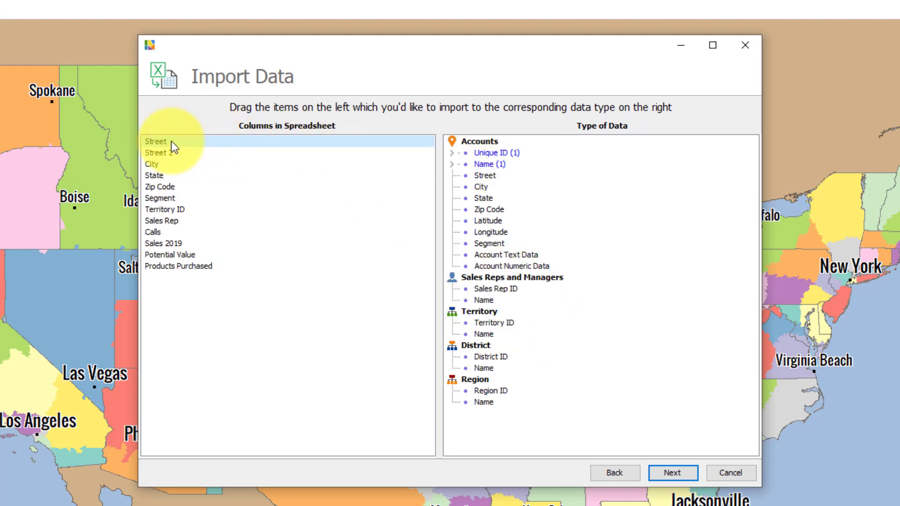
{"action": "left_click_drag", "start_coordinate": [161, 141], "coordinate": [487, 175]}
{"action": "left_click_drag", "start_coordinate": [158, 142], "coordinate": [471, 190]}
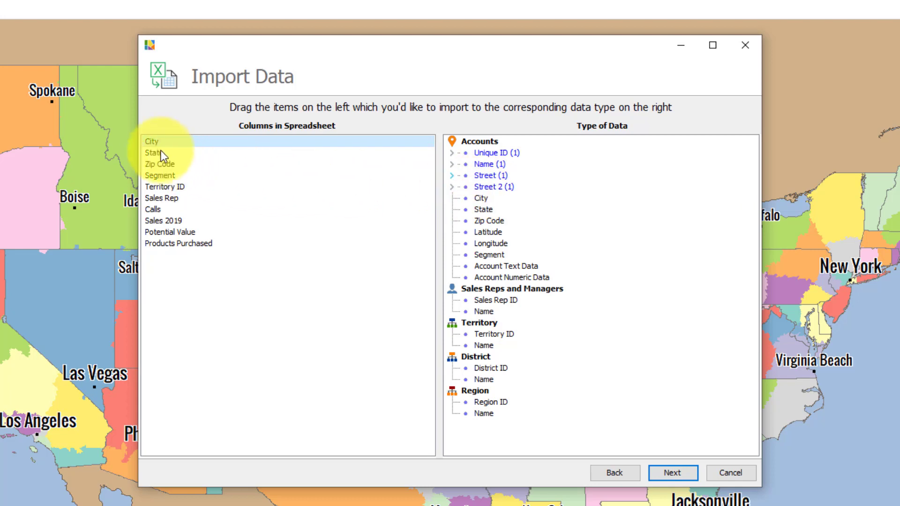
{"action": "left_click_drag", "start_coordinate": [156, 142], "coordinate": [491, 199]}
{"action": "left_click_drag", "start_coordinate": [169, 141], "coordinate": [482, 208]}
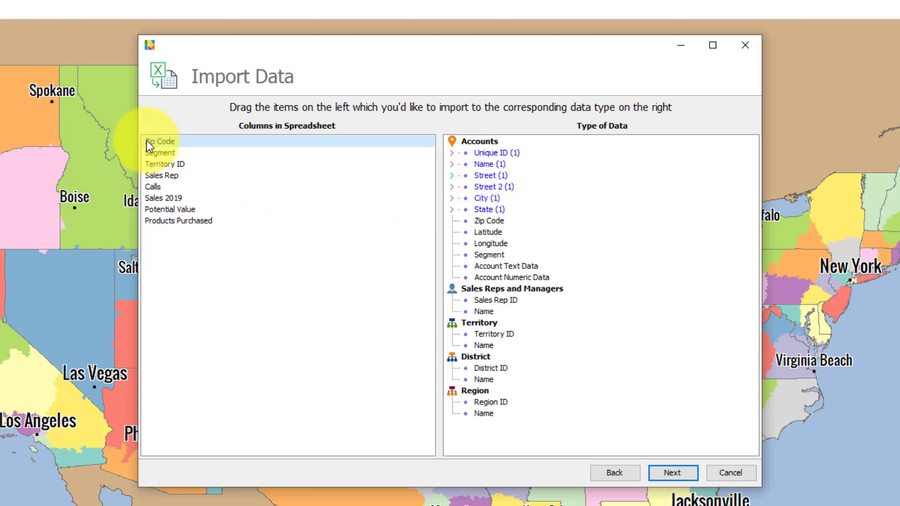
{"action": "left_click_drag", "start_coordinate": [146, 140], "coordinate": [490, 221]}
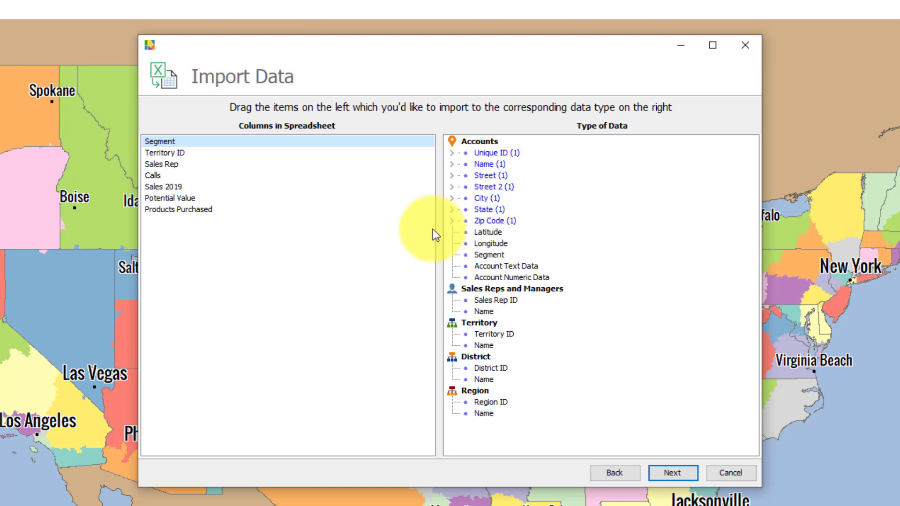
Map Segment to the account Segment, Territory ID to the territory's ID, and Sales Rep to Sales Rep ID
{"action": "left_click_drag", "start_coordinate": [156, 140], "coordinate": [489, 256]}
{"action": "left_click_drag", "start_coordinate": [190, 142], "coordinate": [501, 336]}
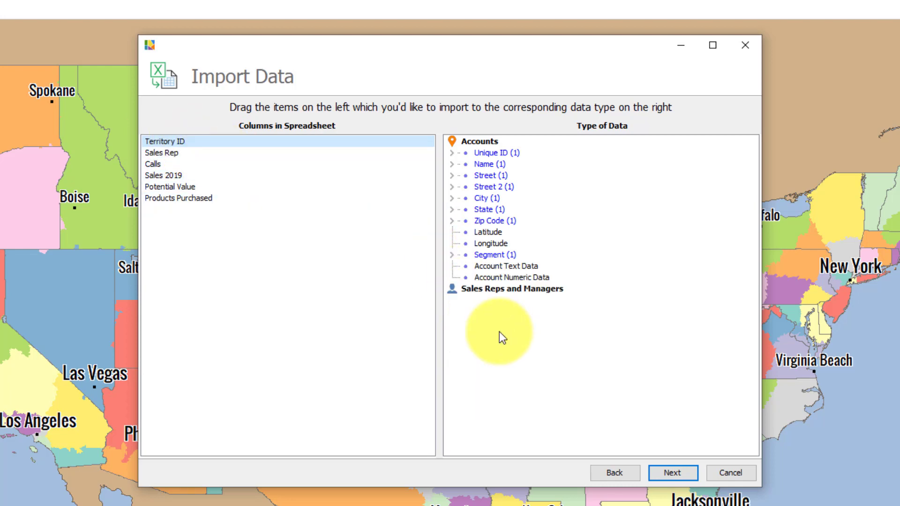
{"action": "left_click_drag", "start_coordinate": [162, 142], "coordinate": [493, 300]}
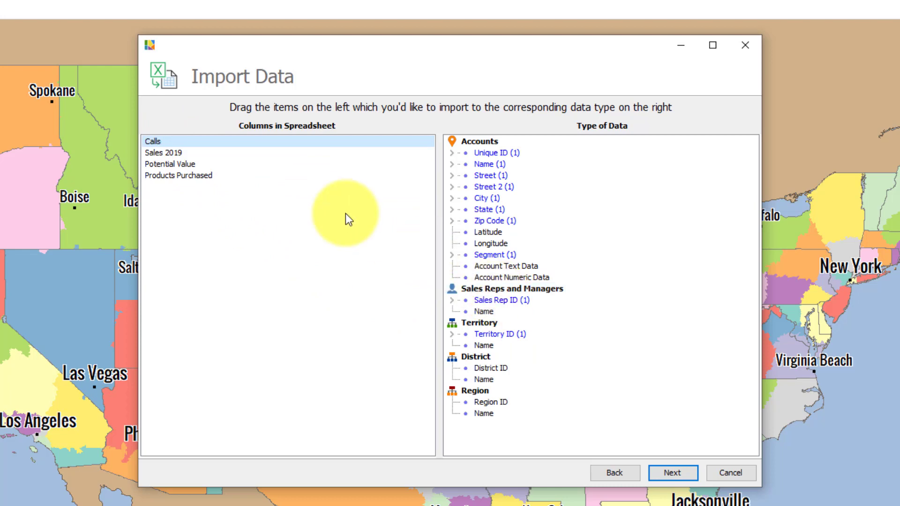
Map Calls, Sales 2019 and Potential Value to Account Numeric Data, and Products Purchased to Account Text Data
{"action": "left_click", "coordinate": [175, 160], "text": "shift"}
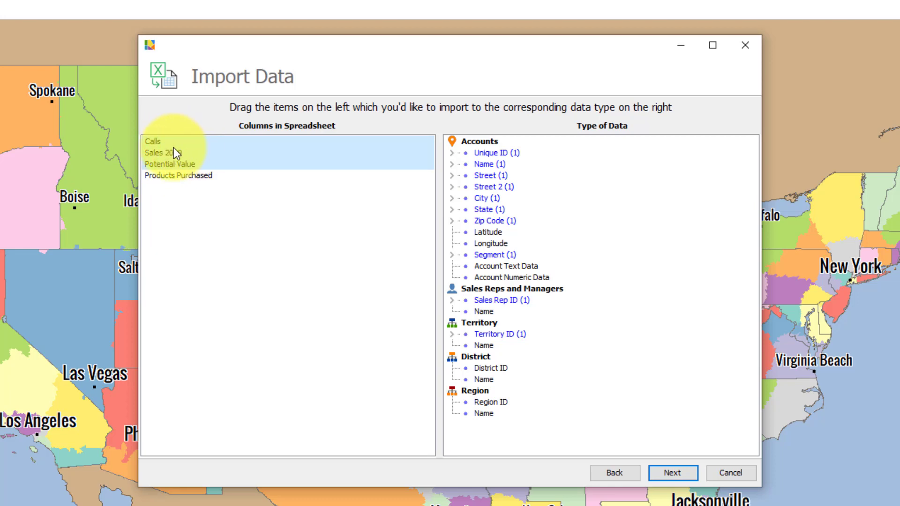
{"action": "left_click_drag", "start_coordinate": [173, 147], "coordinate": [532, 280]}
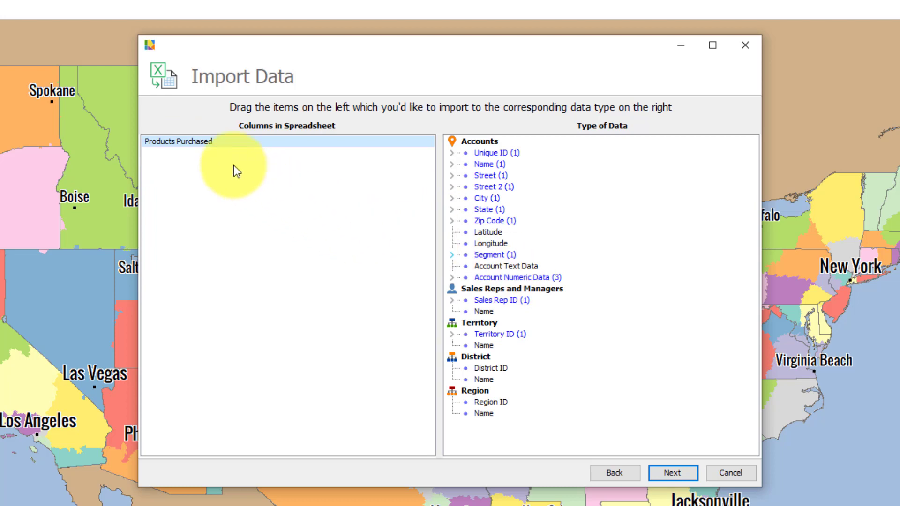
{"action": "left_click_drag", "start_coordinate": [179, 140], "coordinate": [520, 265]}
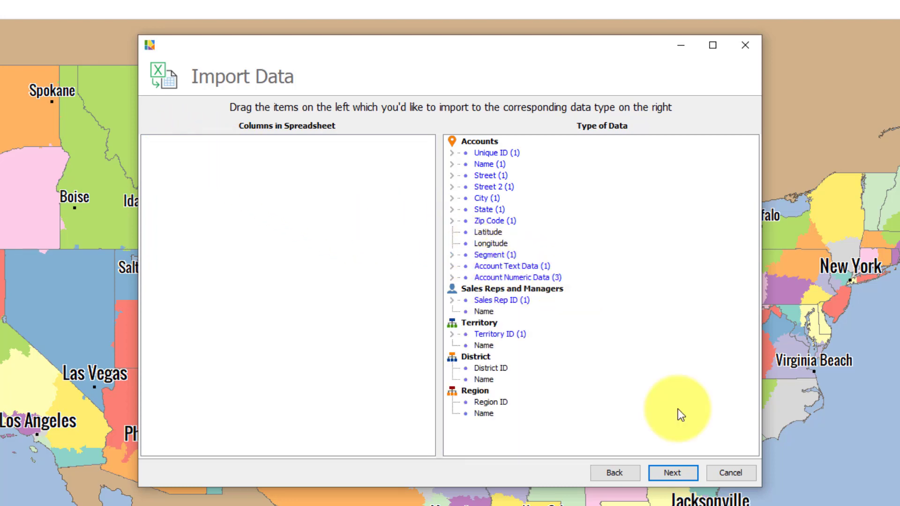
Accept the column mapping, confirm the account data import using the existing base geography, and finish the import
{"action": "left_click", "coordinate": [675, 472]}
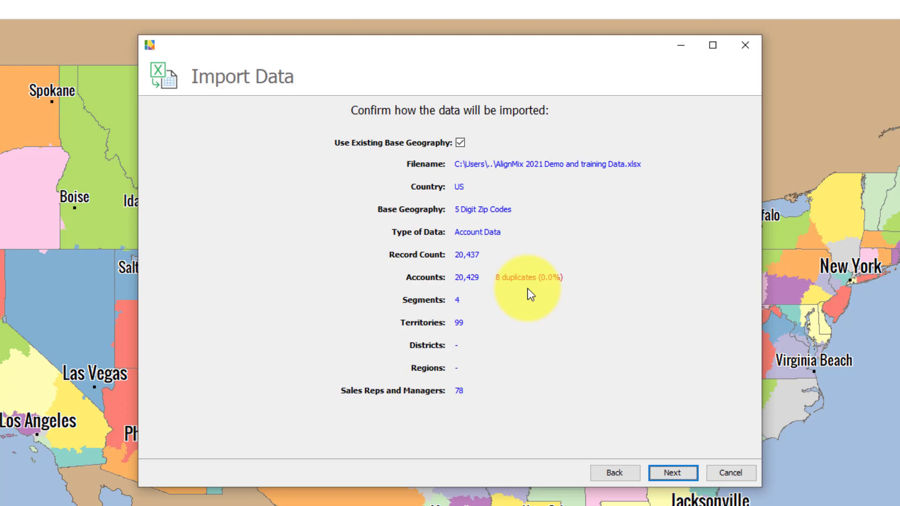
{"action": "left_click", "coordinate": [669, 472]}
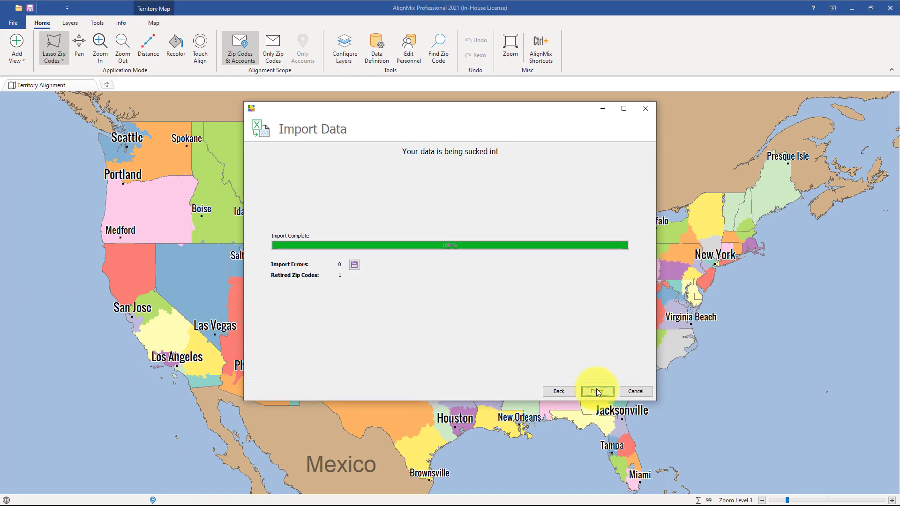
{"action": "left_click", "coordinate": [597, 392]}
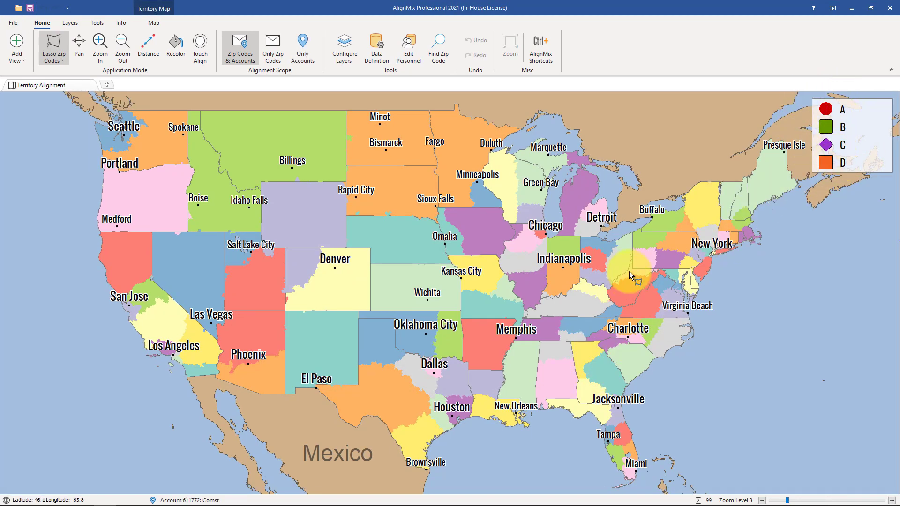
Lasso the zip codes around Saint Louis and review the Map Query summary of accounts, data, territories and segments
{"action": "scroll", "coordinate": [516, 304], "scroll_direction": "up", "scroll_amount": 4}
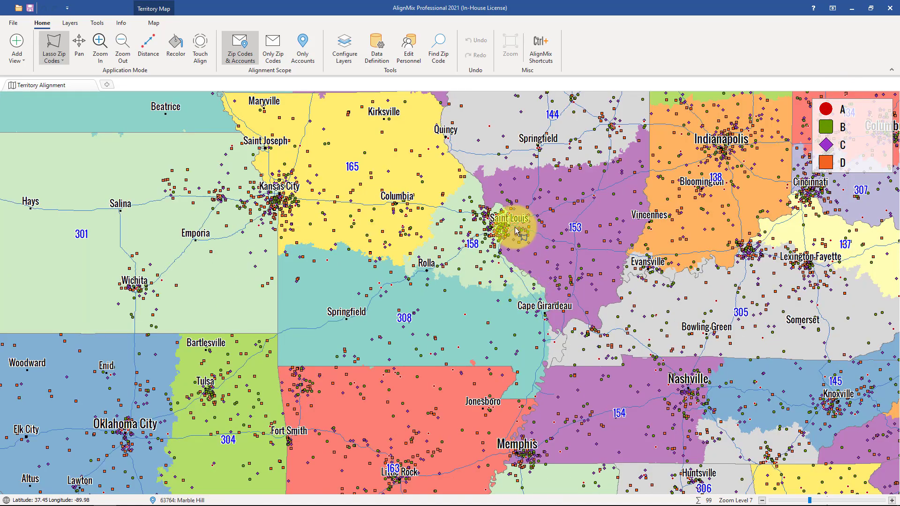
{"action": "scroll", "coordinate": [512, 225], "scroll_direction": "up", "scroll_amount": 1}
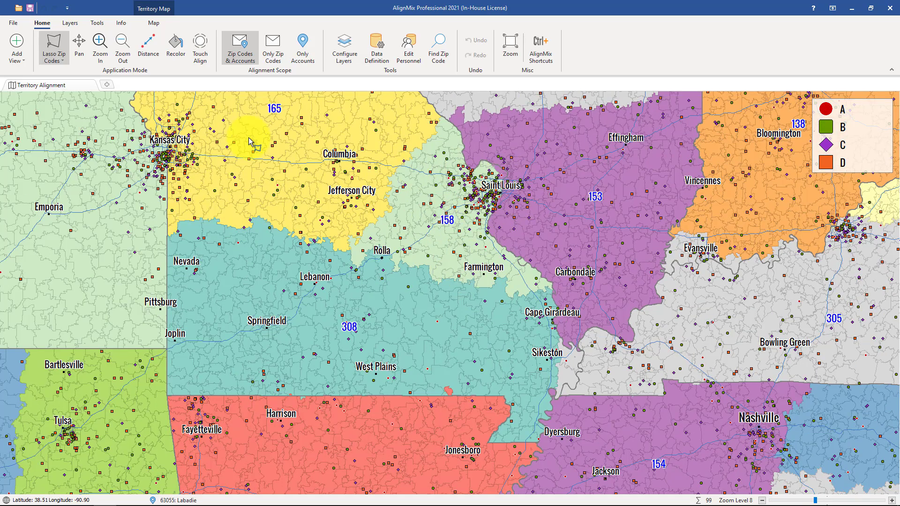
{"action": "mouse_move", "coordinate": [433, 190]}
{"action": "left_mouse_down"}
{"action": "mouse_move", "coordinate": [469, 145]}
{"action": "mouse_move", "coordinate": [428, 211]}
{"action": "mouse_move", "coordinate": [516, 255]}
{"action": "mouse_move", "coordinate": [552, 221]}
{"action": "mouse_move", "coordinate": [558, 166]}
{"action": "left_mouse_up"}
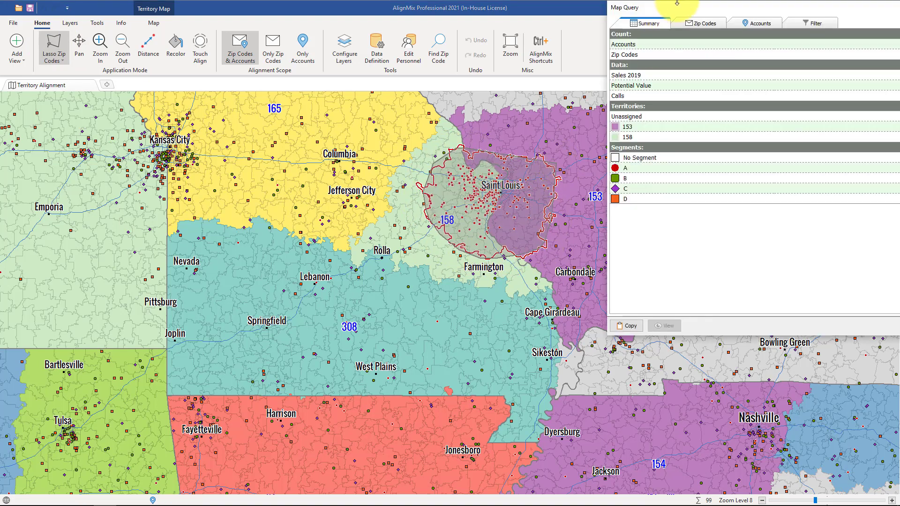
{"action": "left_click_drag", "start_coordinate": [673, 7], "coordinate": [327, 88]}
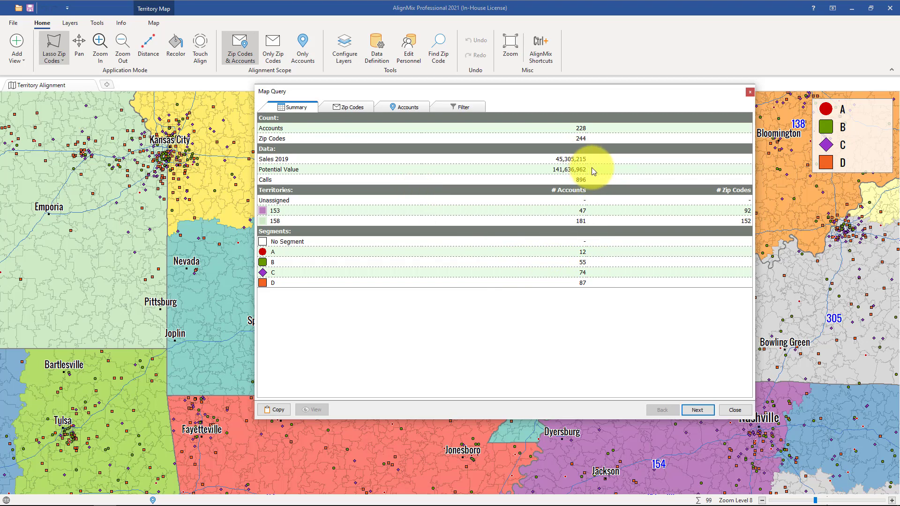
{"action": "left_click", "coordinate": [735, 411]}
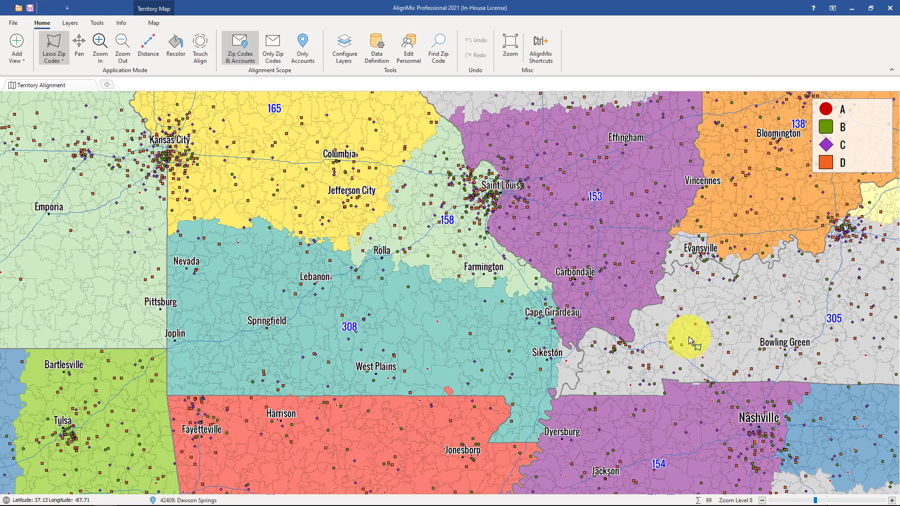
{"action": "scroll", "coordinate": [588, 255], "scroll_direction": "down", "scroll_amount": 1}
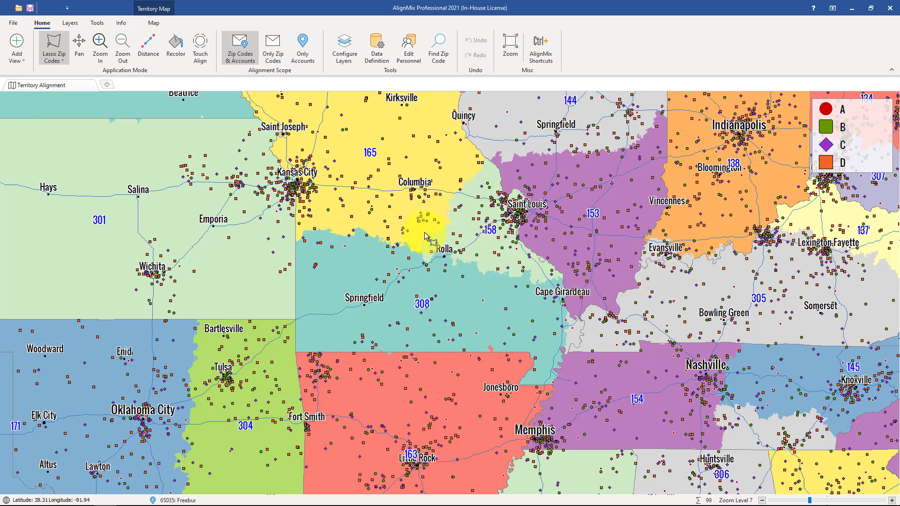
Start a new project without saving the current one
{"action": "left_click", "coordinate": [14, 23]}
{"action": "left_click", "coordinate": [21, 37]}
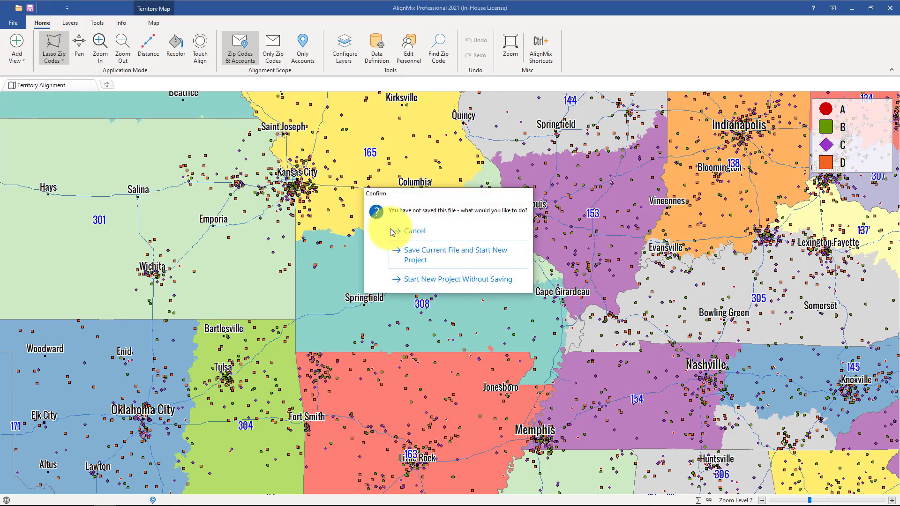
{"action": "left_click", "coordinate": [439, 279]}
{"action": "left_click", "coordinate": [522, 333]}
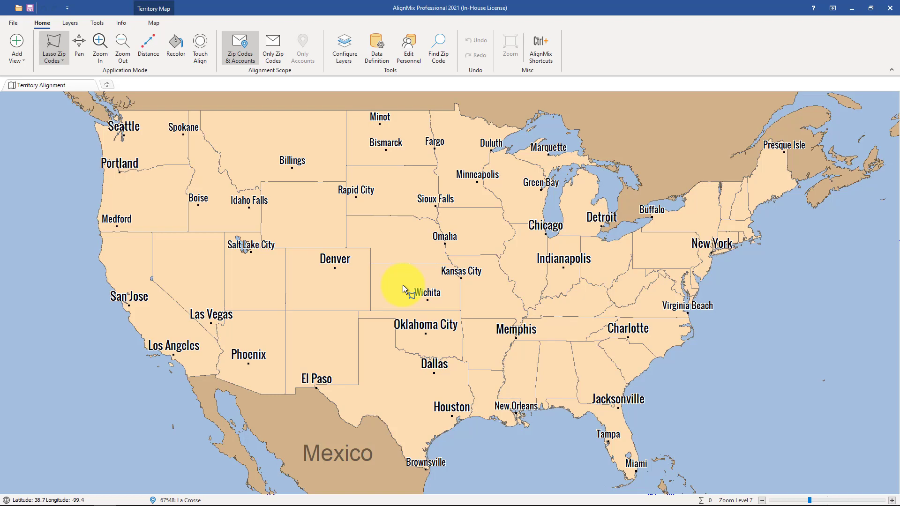
Open AlignMix 2021 Demo and training Data.xlsx for import and choose its Accounts worksheet with row 1 as the header
{"action": "left_click", "coordinate": [13, 25]}
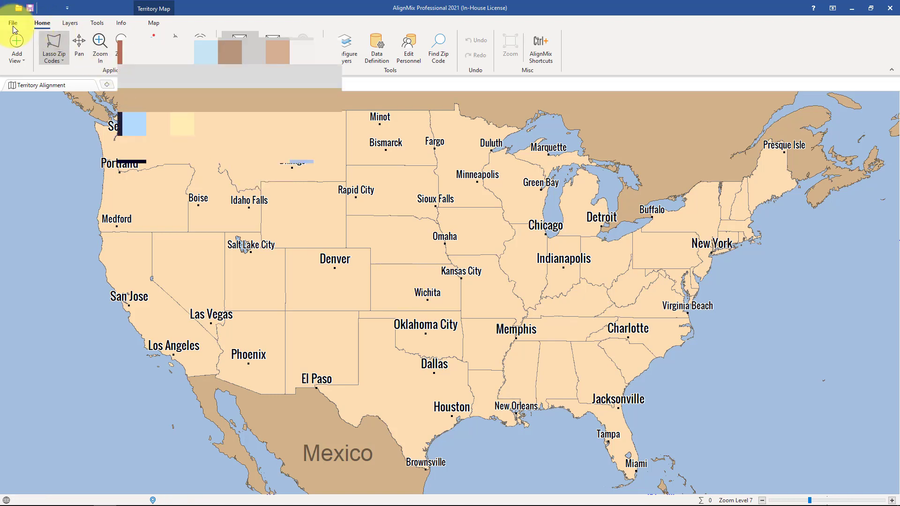
{"action": "mouse_move", "coordinate": [55, 128]}
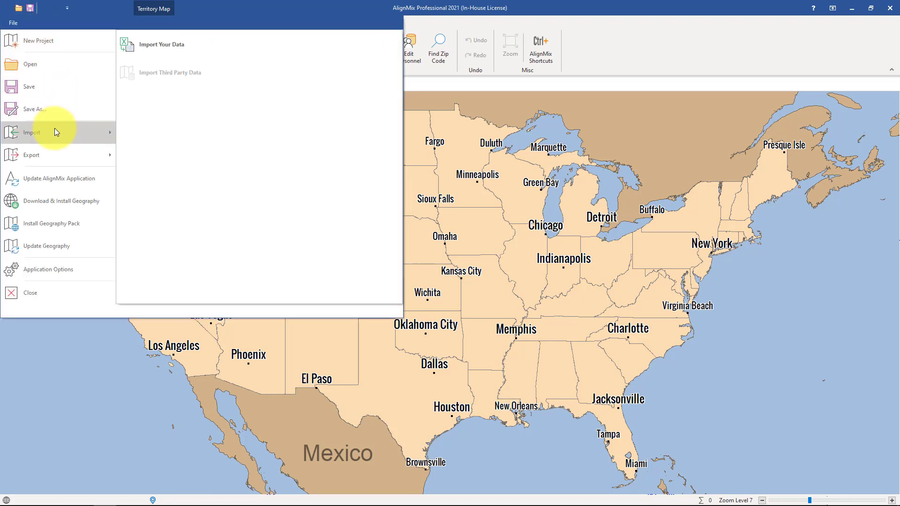
{"action": "left_click", "coordinate": [157, 47]}
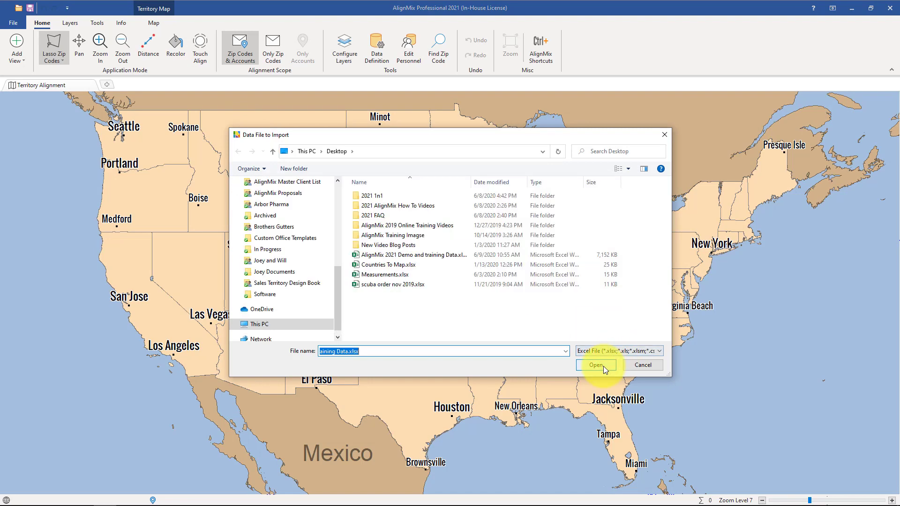
{"action": "left_click", "coordinate": [600, 365]}
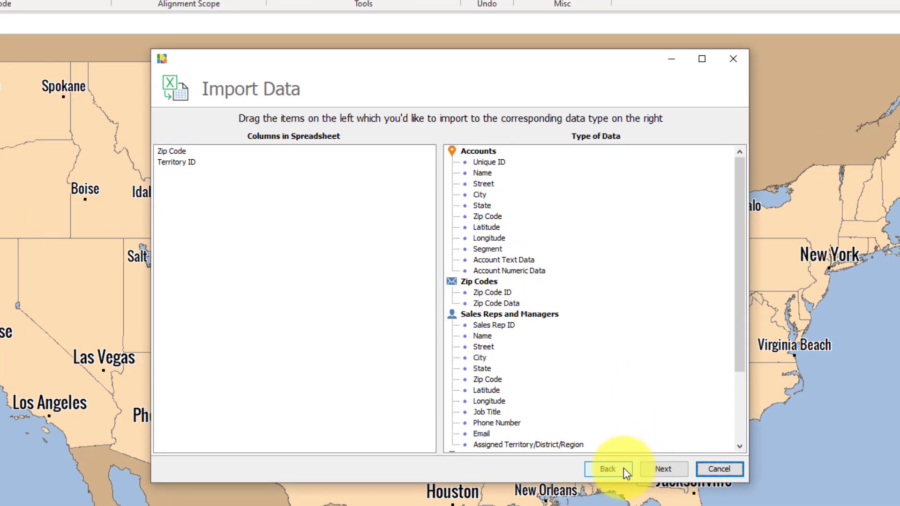
{"action": "left_click", "coordinate": [619, 471]}
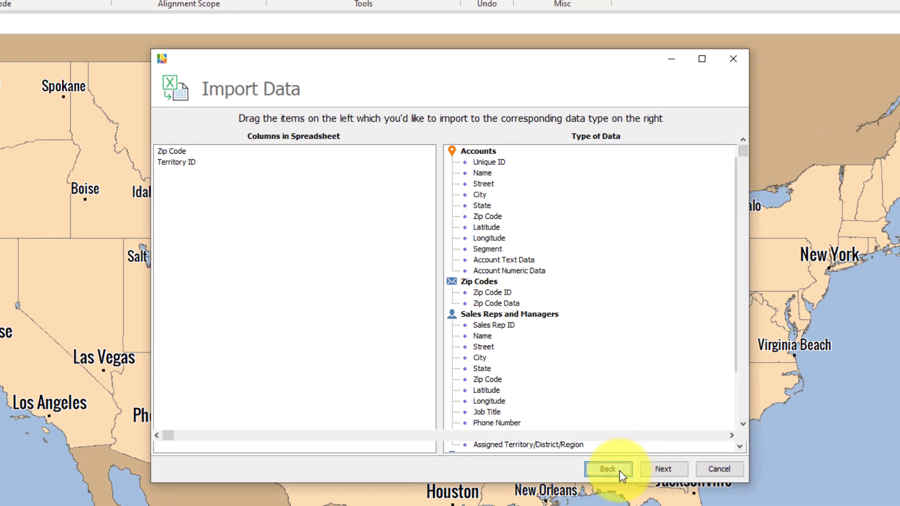
{"action": "left_click", "coordinate": [520, 446]}
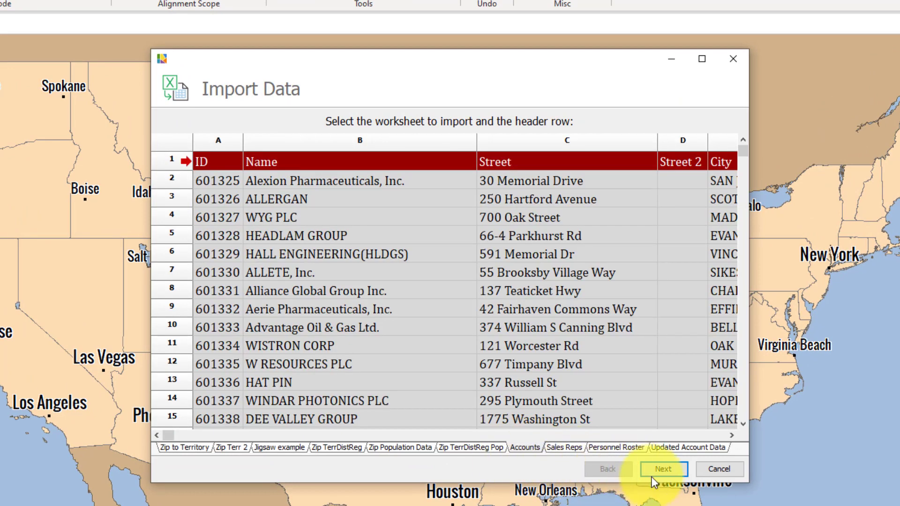
{"action": "left_click", "coordinate": [665, 472]}
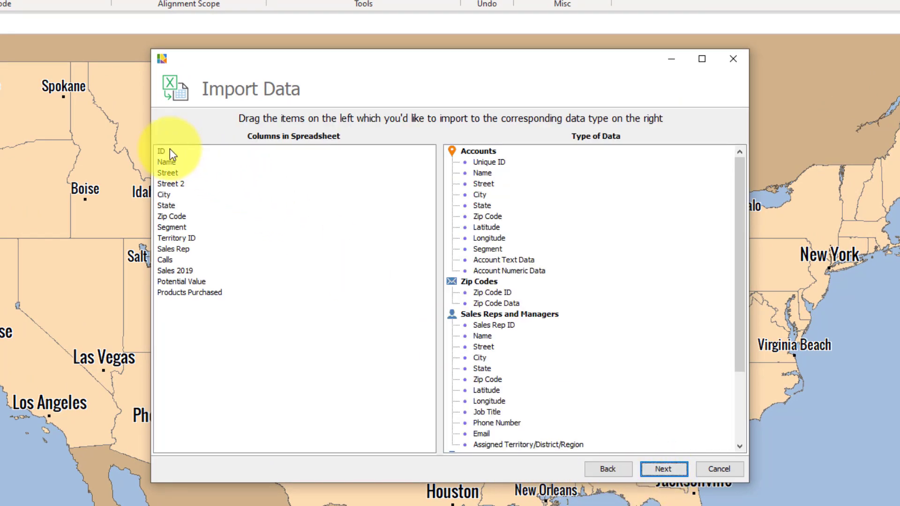
Map ID to the accounts' Unique ID, and Name, Street, City, State and Zip Code to the matching account fields
{"action": "left_click_drag", "start_coordinate": [164, 151], "coordinate": [492, 162]}
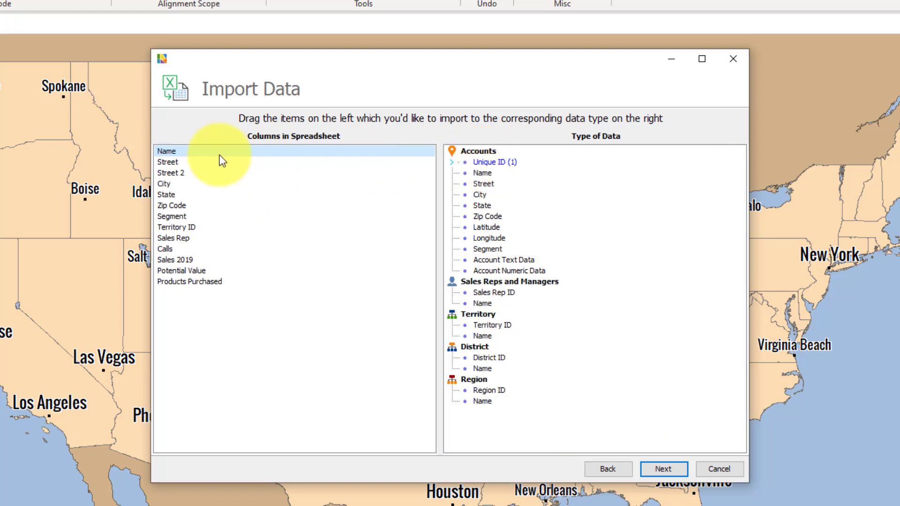
{"action": "left_click_drag", "start_coordinate": [165, 150], "coordinate": [483, 172]}
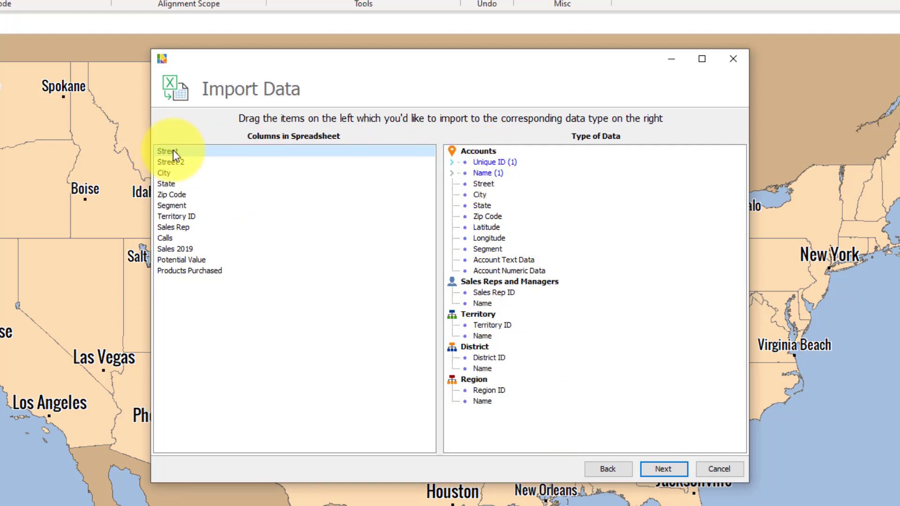
{"action": "left_click_drag", "start_coordinate": [173, 150], "coordinate": [492, 184]}
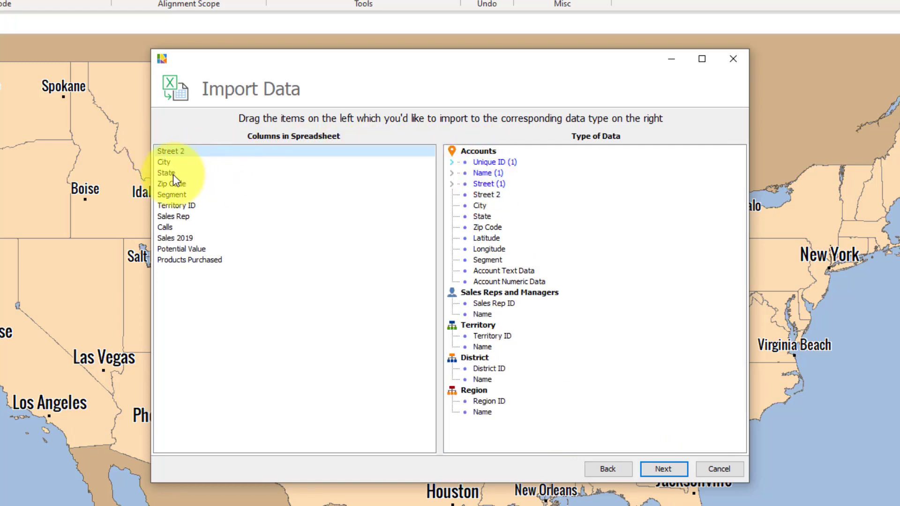
{"action": "left_click_drag", "start_coordinate": [164, 166], "coordinate": [478, 205]}
{"action": "left_click_drag", "start_coordinate": [169, 162], "coordinate": [484, 215]}
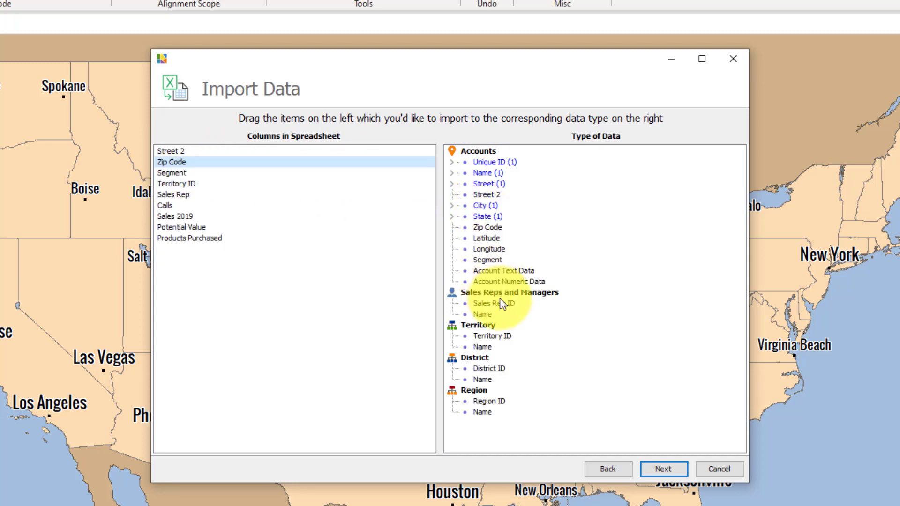
{"action": "left_click", "coordinate": [662, 472]}
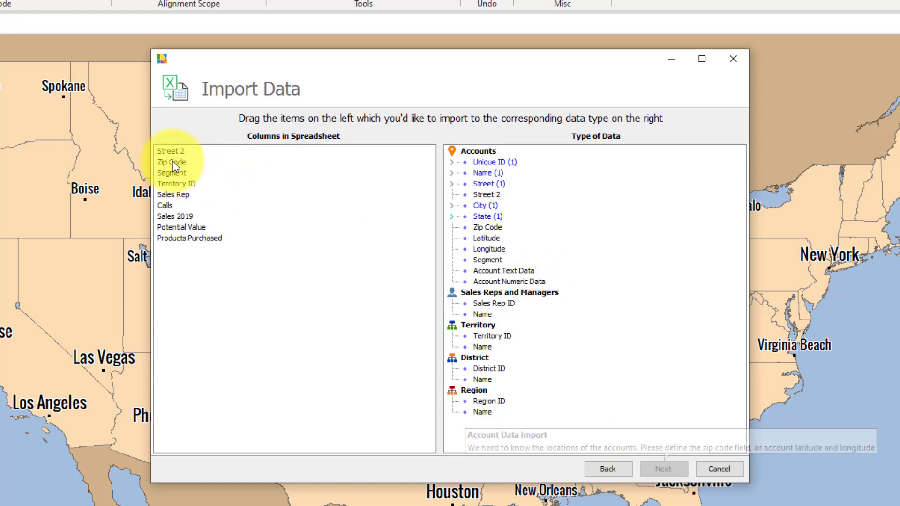
{"action": "left_click_drag", "start_coordinate": [170, 161], "coordinate": [513, 237]}
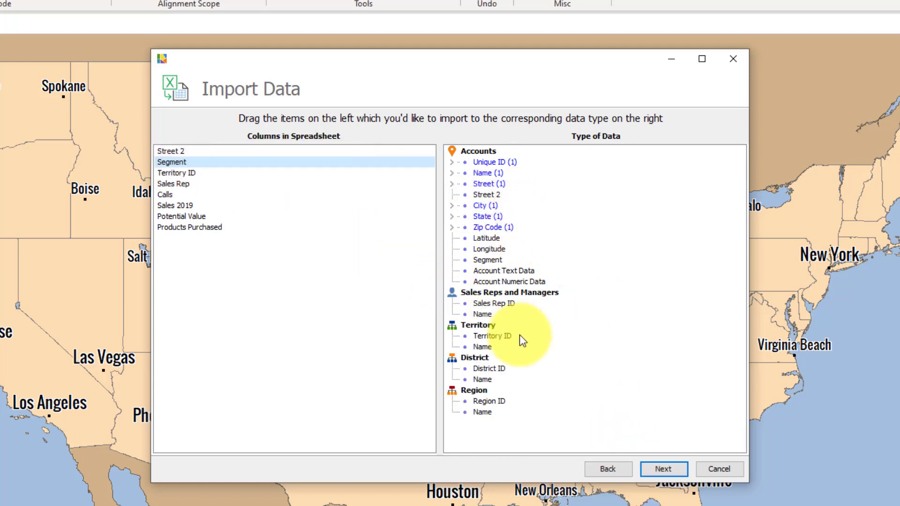
Map Segment to the account Segment, Territory ID to the territory's ID, and Sales Rep to Sales Rep ID
{"action": "left_click_drag", "start_coordinate": [178, 162], "coordinate": [490, 259]}
{"action": "left_click_drag", "start_coordinate": [196, 166], "coordinate": [515, 337]}
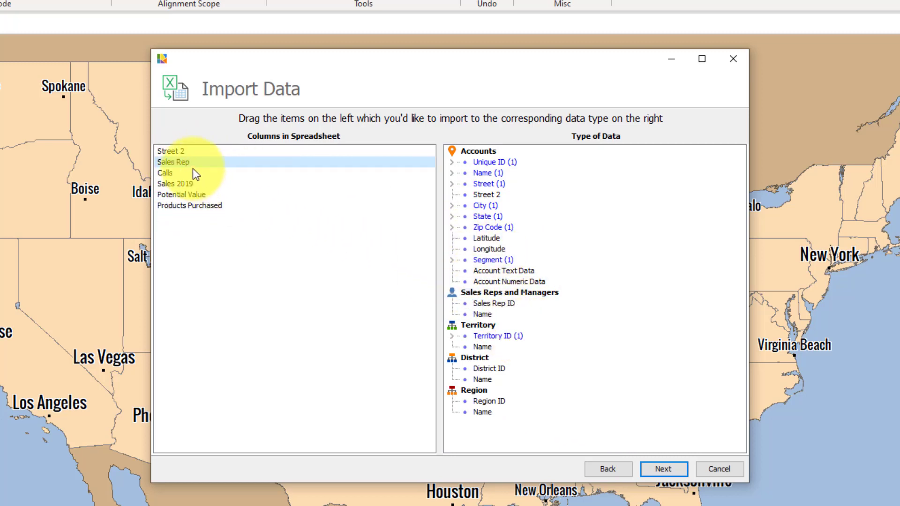
{"action": "left_click_drag", "start_coordinate": [193, 165], "coordinate": [510, 305]}
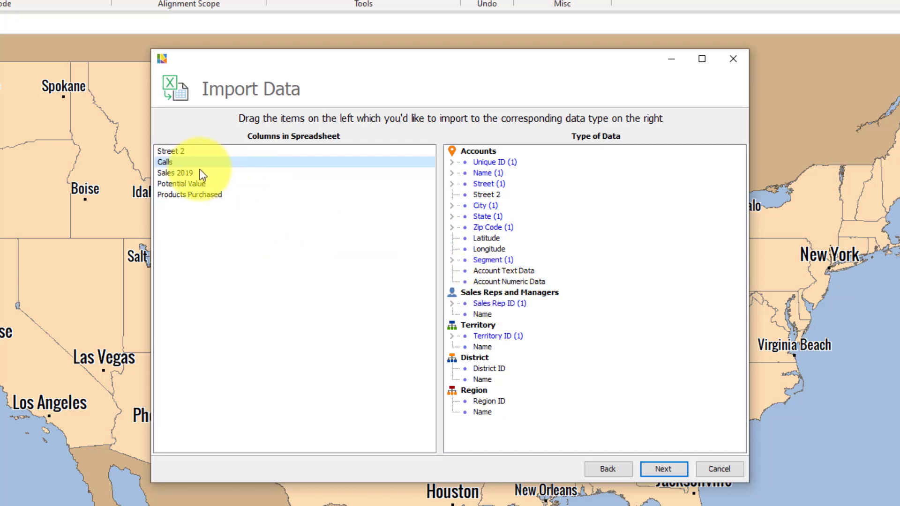
Map Calls, Sales 2019 and Potential Value to Account Numeric Data, and Products Purchased to Account Text Data
{"action": "left_click", "coordinate": [198, 173], "text": "ctrl"}
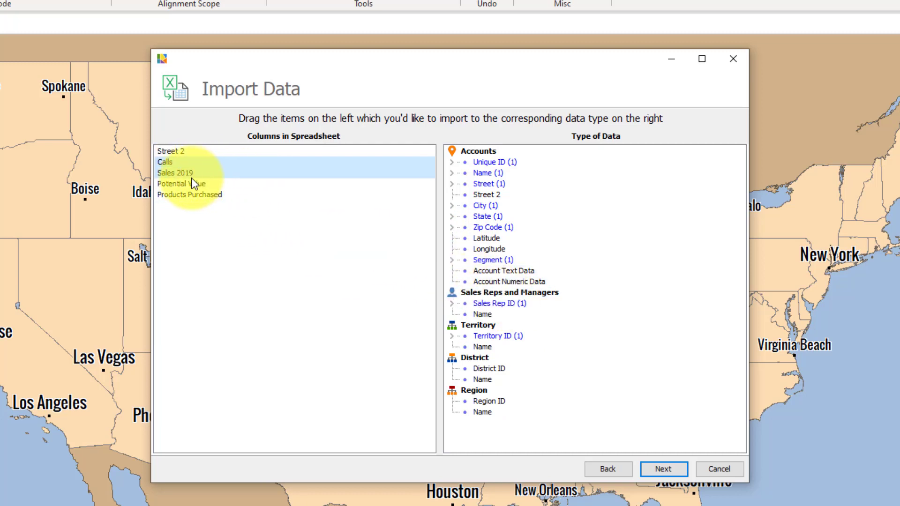
{"action": "left_click", "coordinate": [185, 180], "text": "ctrl"}
{"action": "left_click_drag", "start_coordinate": [212, 193], "coordinate": [508, 282]}
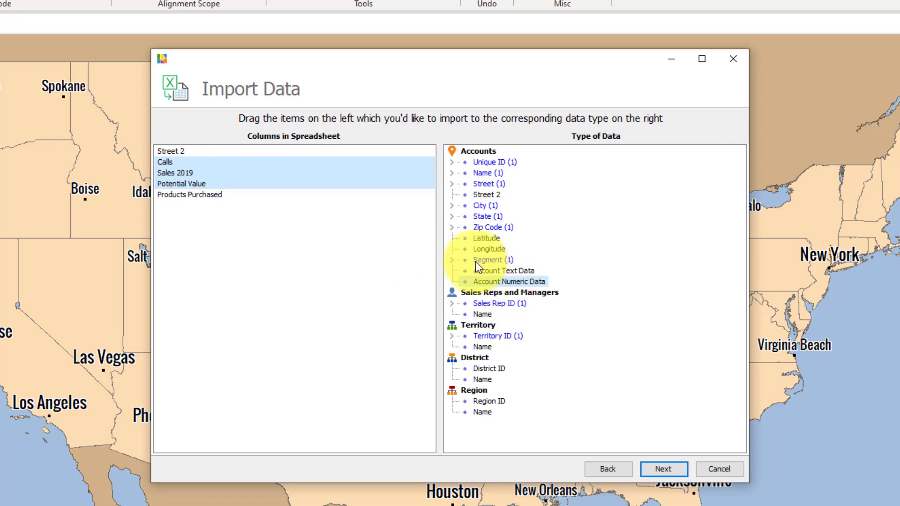
{"action": "left_click_drag", "start_coordinate": [191, 164], "coordinate": [507, 270]}
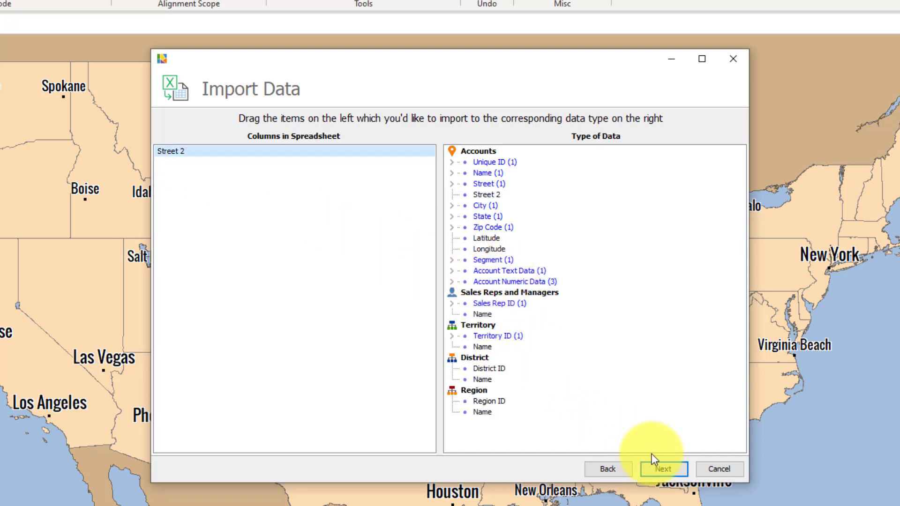
Run the account import into the new project, leaving Street 2 unmapped, and finish it
{"action": "left_click", "coordinate": [663, 469]}
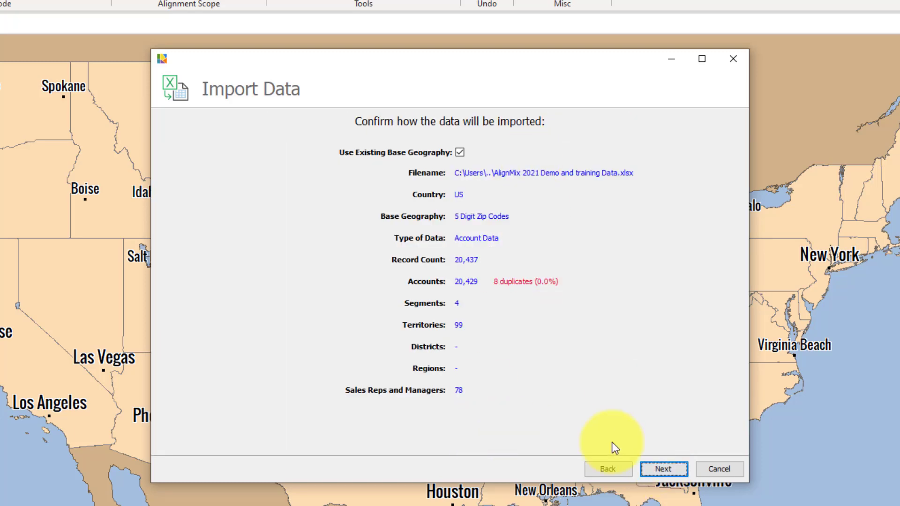
{"action": "left_click", "coordinate": [664, 469]}
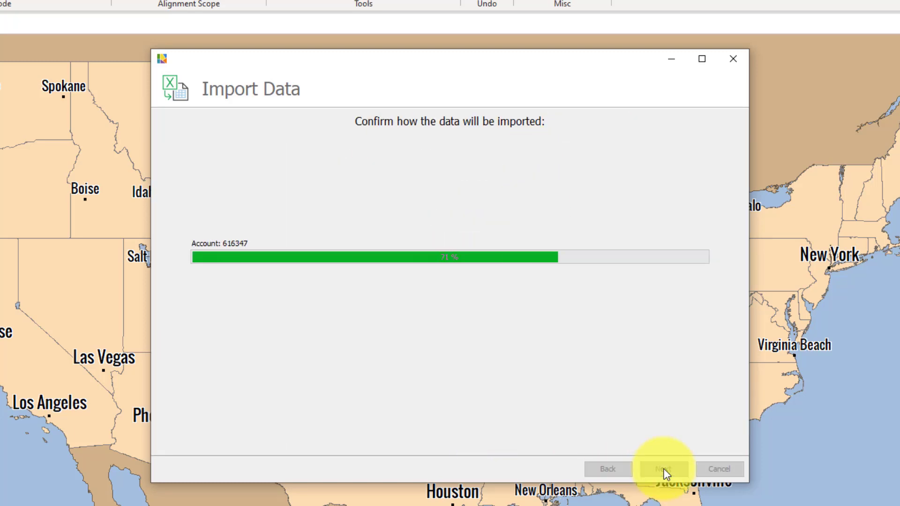
{"action": "left_click", "coordinate": [664, 468]}
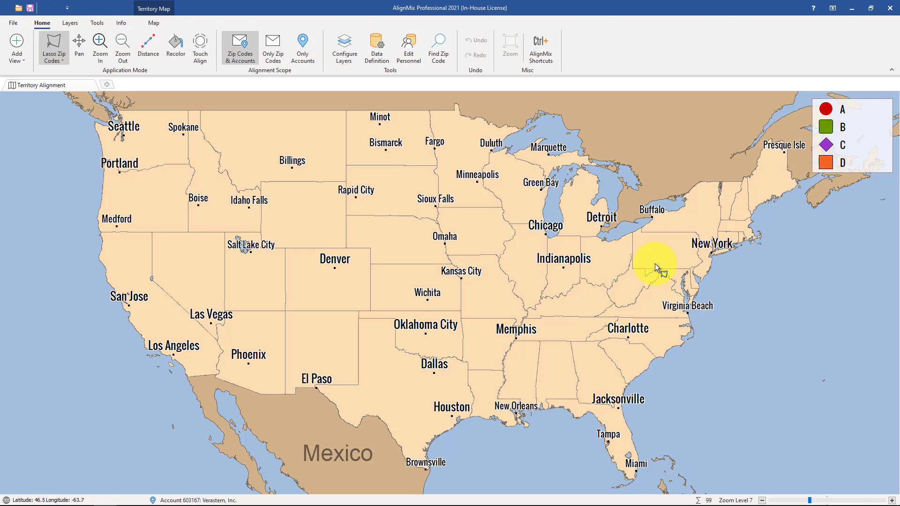
Lasso the Saint Louis area on the blank zip code map and review the account and zip code counts per territory
{"action": "scroll", "coordinate": [542, 301], "scroll_direction": "up", "scroll_amount": 1}
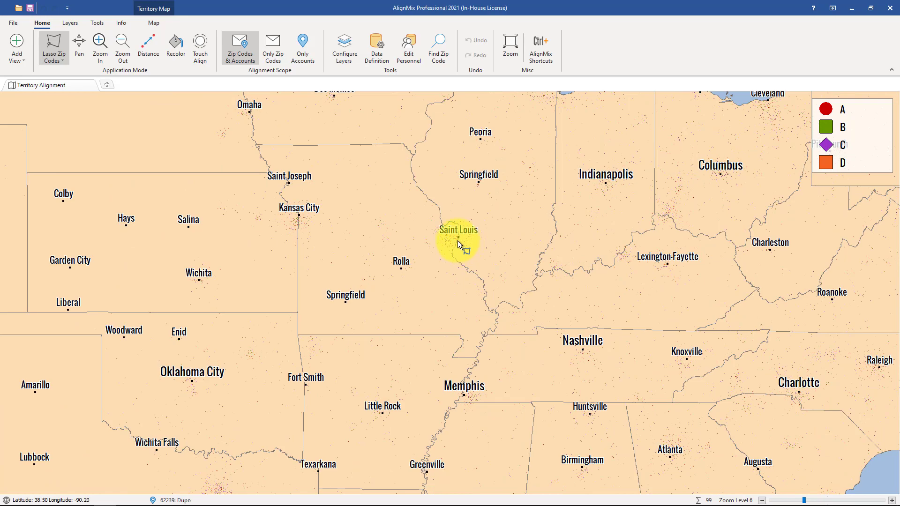
{"action": "scroll", "coordinate": [458, 241], "scroll_direction": "up", "scroll_amount": 1}
{"action": "scroll", "coordinate": [459, 236], "scroll_direction": "up", "scroll_amount": 1}
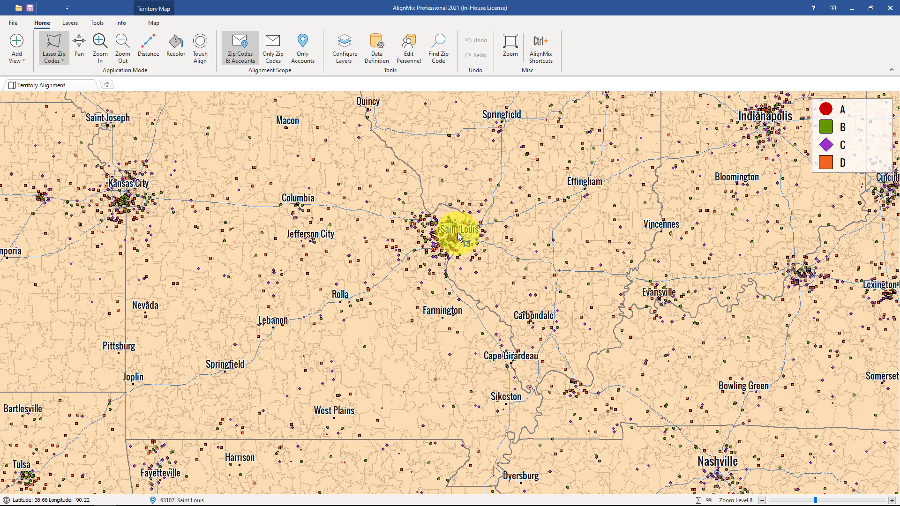
{"action": "scroll", "coordinate": [457, 236], "scroll_direction": "up", "scroll_amount": 1}
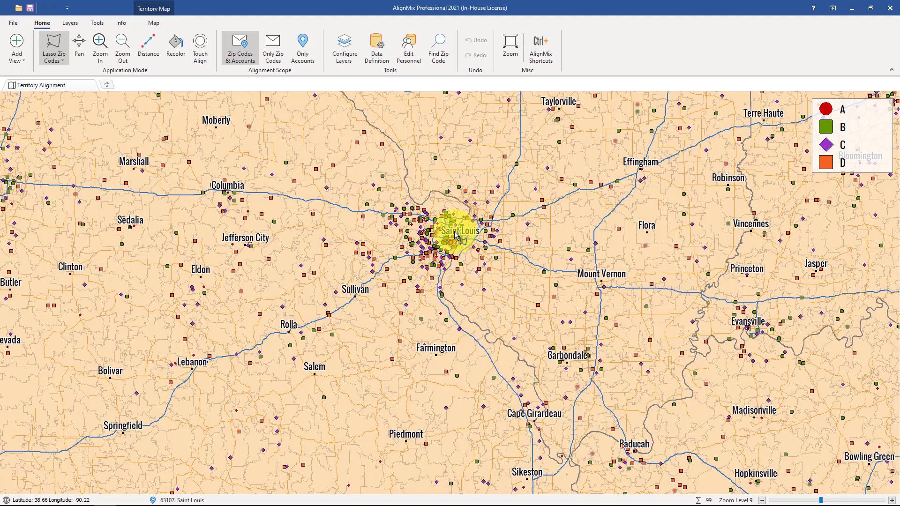
{"action": "scroll", "coordinate": [356, 231], "scroll_direction": "up", "scroll_amount": 1}
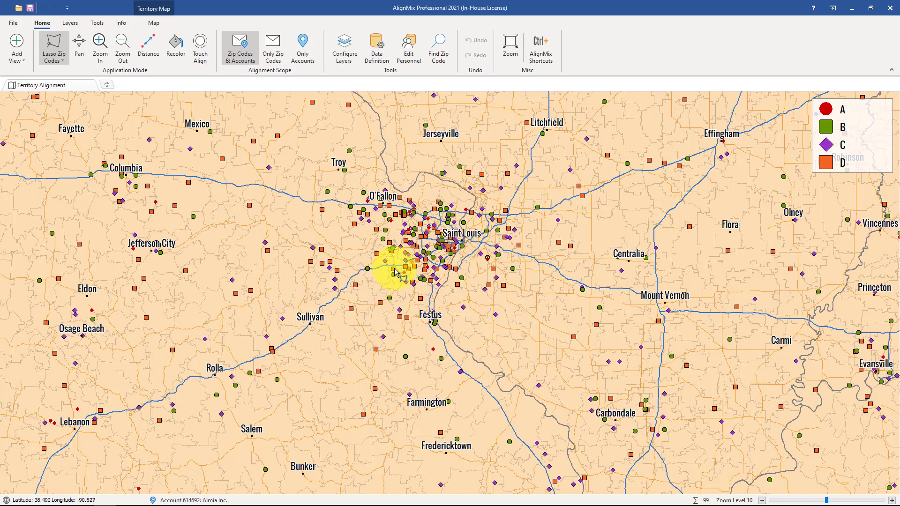
{"action": "mouse_move", "coordinate": [323, 169]}
{"action": "left_mouse_down"}
{"action": "mouse_move", "coordinate": [353, 362]}
{"action": "mouse_move", "coordinate": [514, 346]}
{"action": "mouse_move", "coordinate": [541, 260]}
{"action": "mouse_move", "coordinate": [544, 199]}
{"action": "left_mouse_up"}
{"action": "mouse_move", "coordinate": [680, 24]}
{"action": "left_mouse_down"}
{"action": "mouse_move", "coordinate": [442, 84]}
{"action": "mouse_move", "coordinate": [450, 96]}
{"action": "left_mouse_up"}
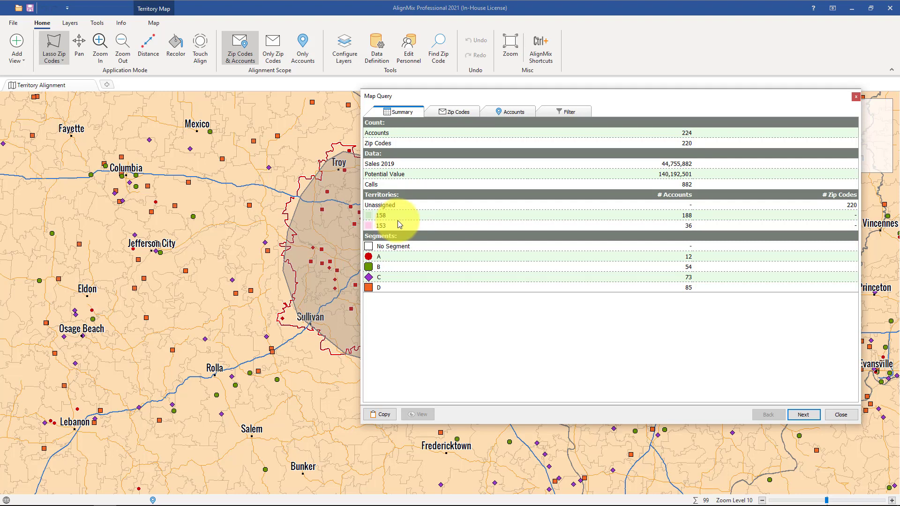
{"action": "left_click", "coordinate": [840, 415]}
{"action": "scroll", "coordinate": [563, 234], "scroll_direction": "down", "scroll_amount": 2}
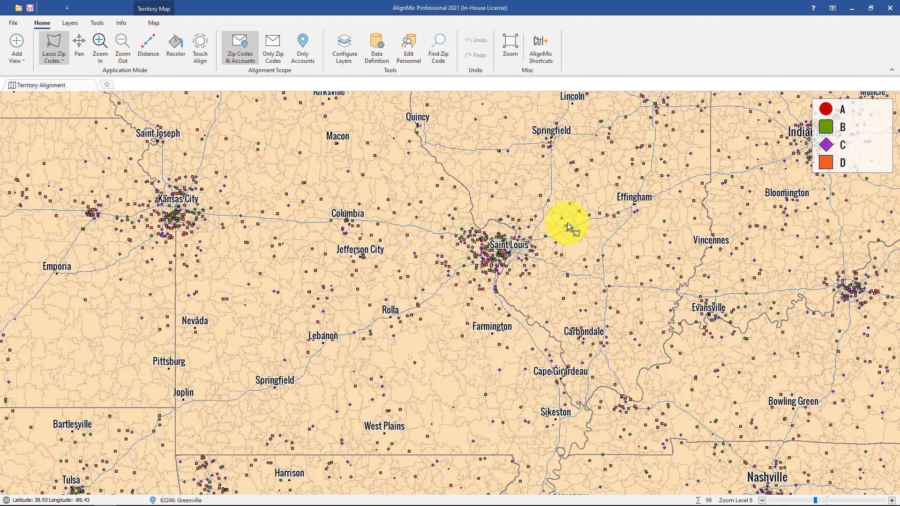